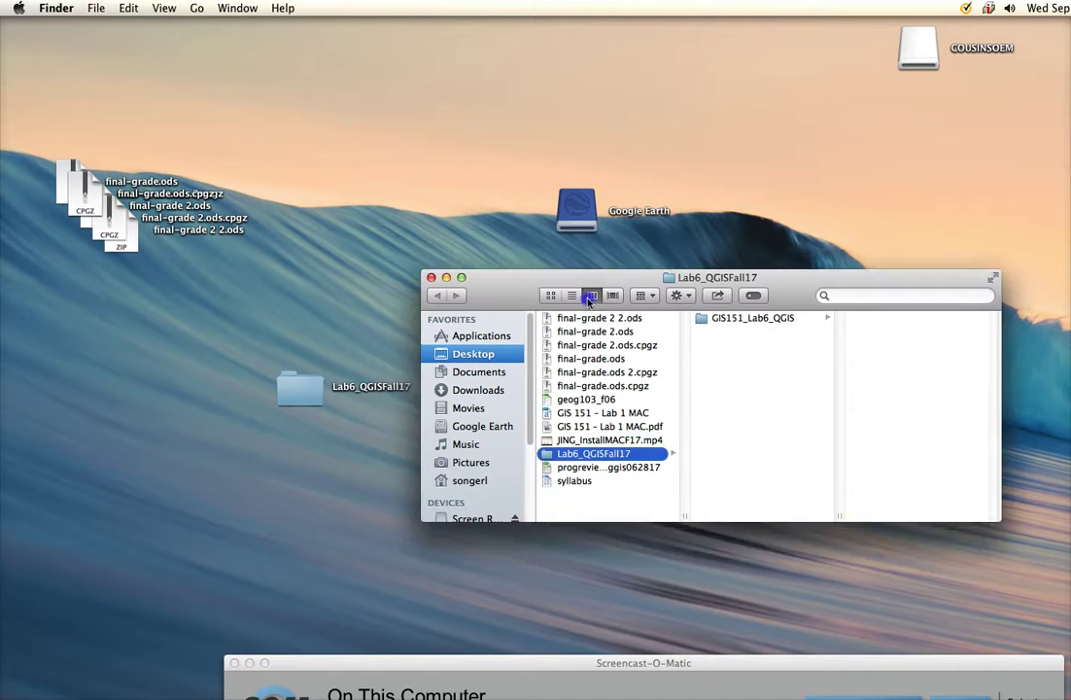
- Reposition the Lab6_QGISFall17 folder on the desktop and move the Finder window up beside it
{"action": "left_click", "coordinate": [291, 390]}
{"action": "left_click_drag", "start_coordinate": [291, 391], "coordinate": [190, 379]}
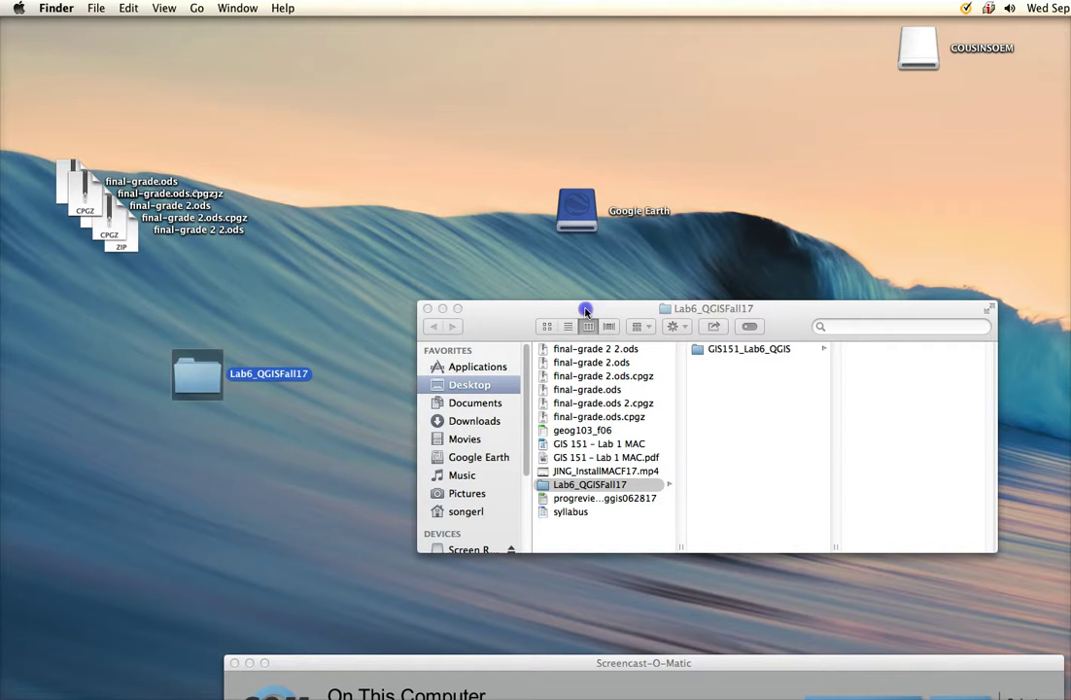
{"action": "left_click_drag", "start_coordinate": [569, 319], "coordinate": [421, 233]}
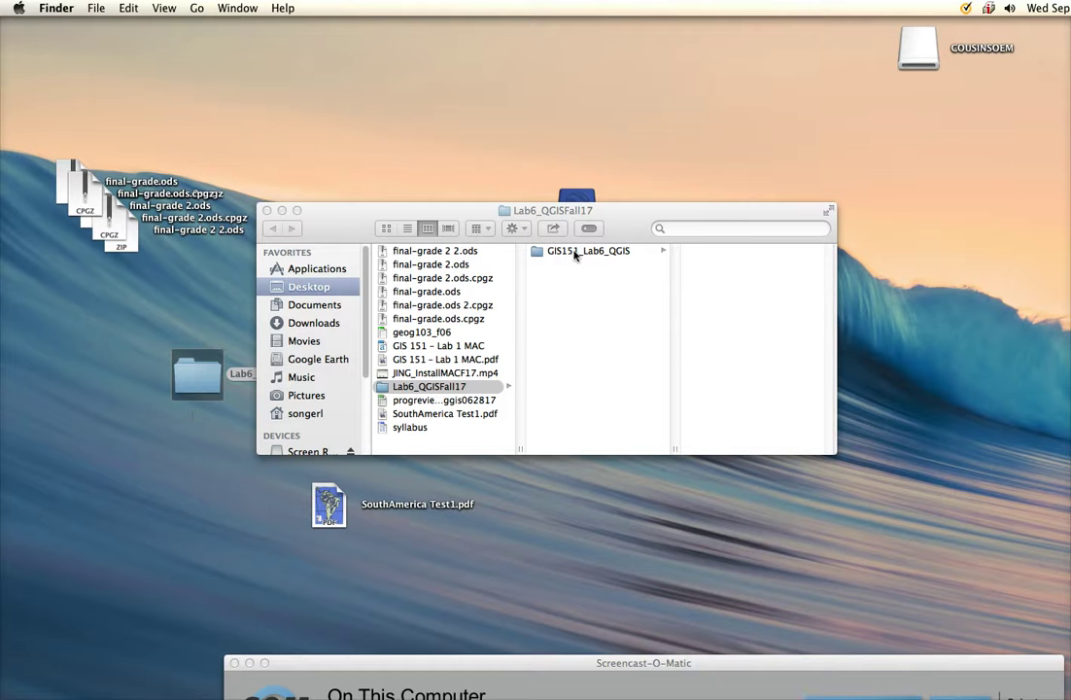
- Open the data subfolder of GIS151_Lab6_QGIS and enlarge the Finder window to show all folder columns
{"action": "left_click", "coordinate": [574, 252]}
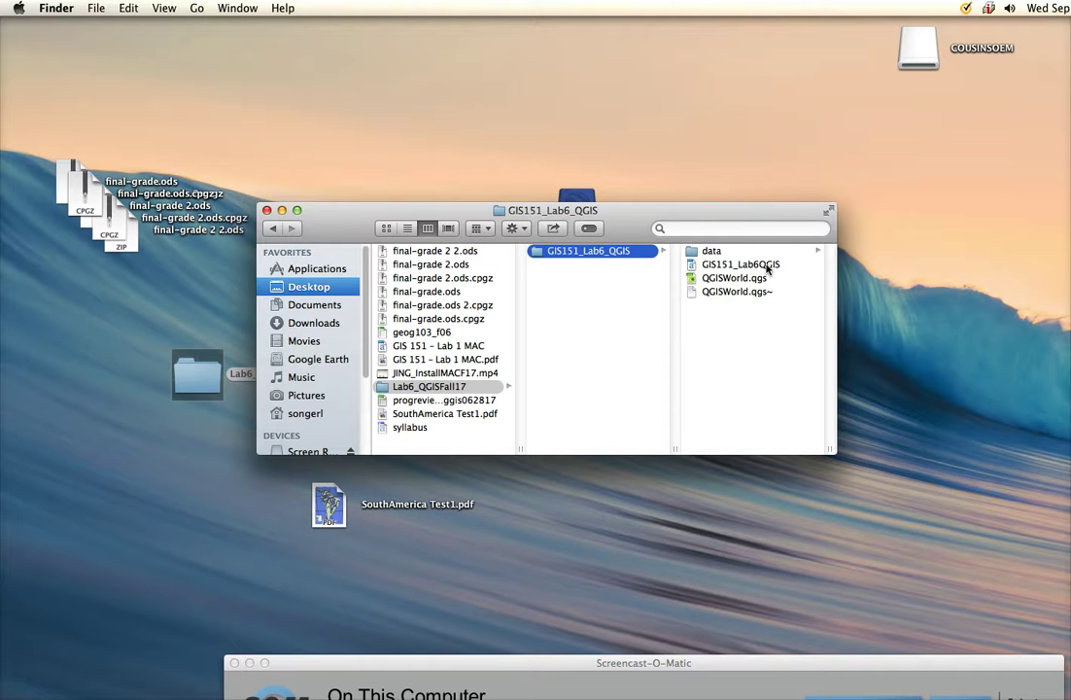
{"action": "left_click", "coordinate": [696, 252]}
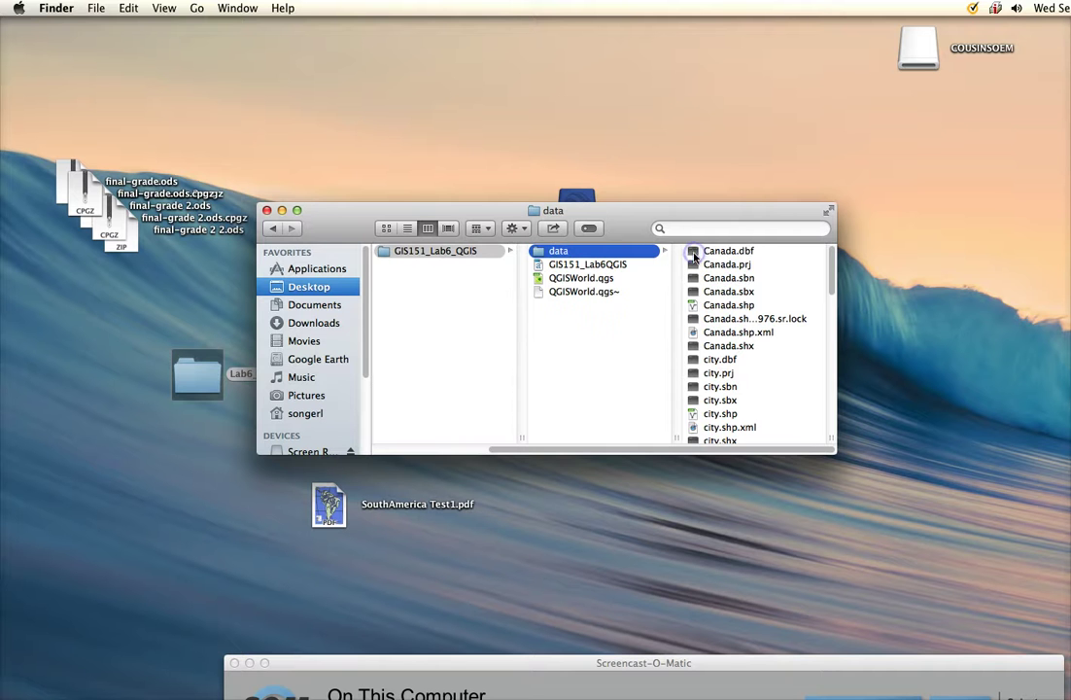
{"action": "left_click_drag", "start_coordinate": [836, 452], "coordinate": [952, 581]}
{"action": "left_click_drag", "start_coordinate": [767, 214], "coordinate": [577, 144]}
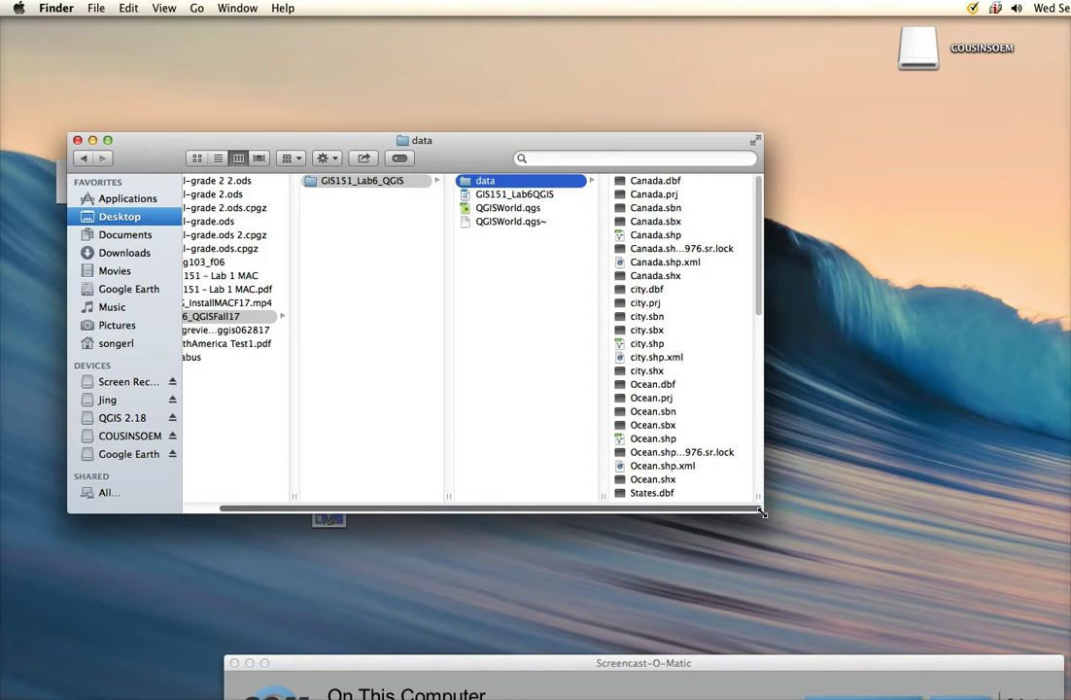
{"action": "left_click_drag", "start_coordinate": [762, 513], "coordinate": [805, 534]}
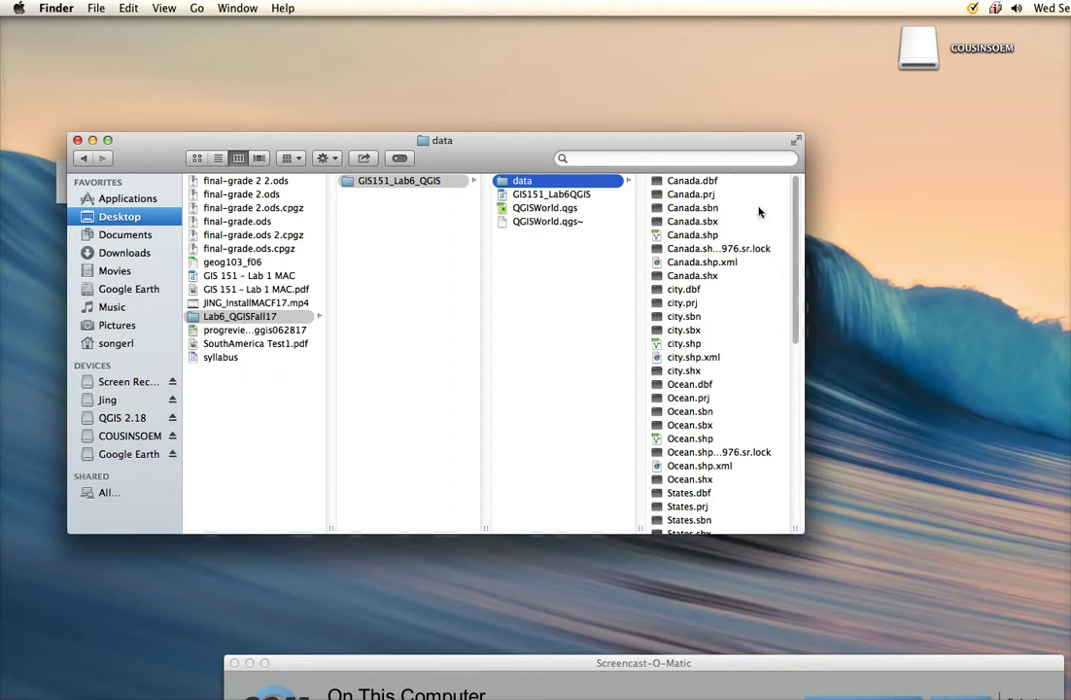
{"action": "left_click_drag", "start_coordinate": [797, 230], "coordinate": [796, 218]}
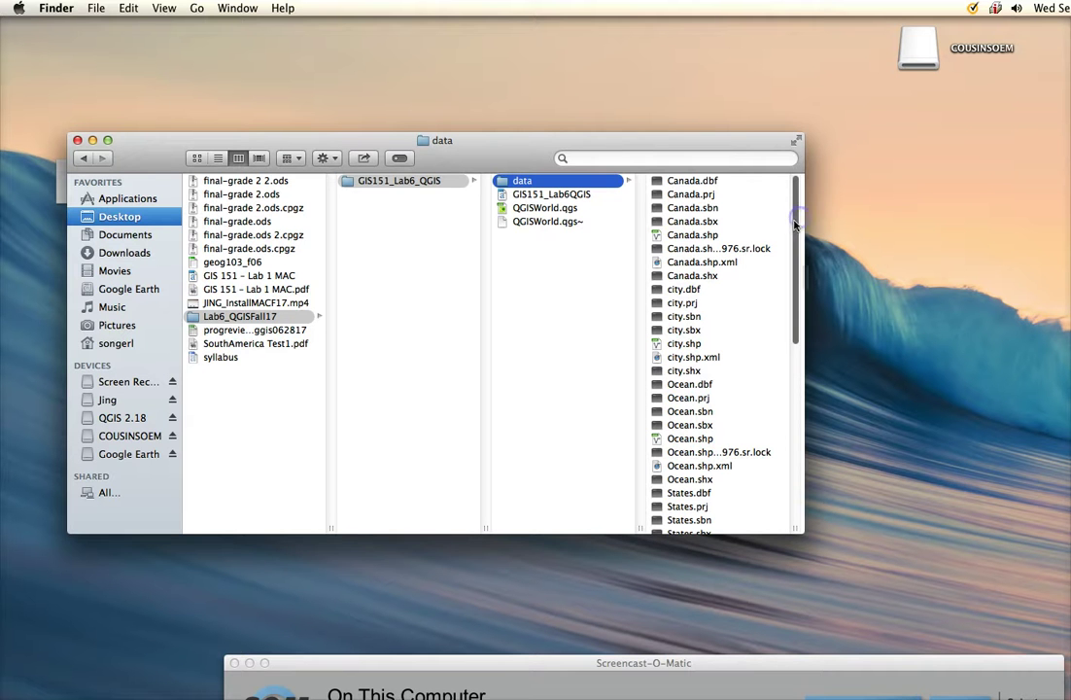
- Examine the component files of the Canada shapefile one by one, from Canada.dbf to Canada.shx
{"action": "left_click", "coordinate": [695, 184]}
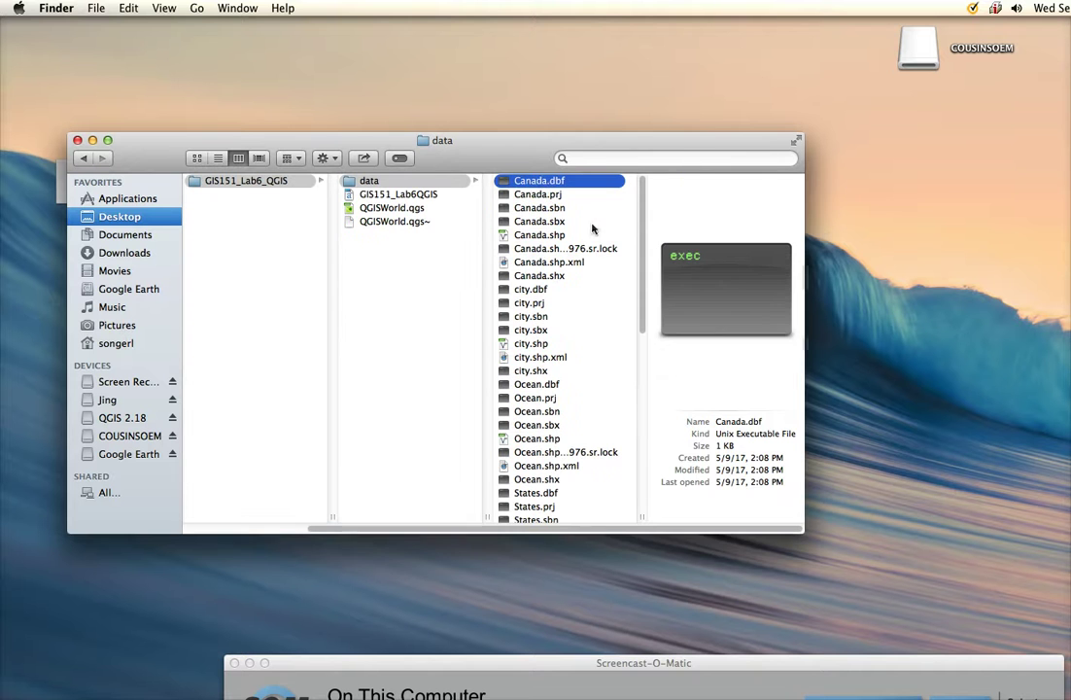
{"action": "left_click", "coordinate": [542, 196]}
{"action": "left_click", "coordinate": [541, 209]}
{"action": "left_click", "coordinate": [539, 222]}
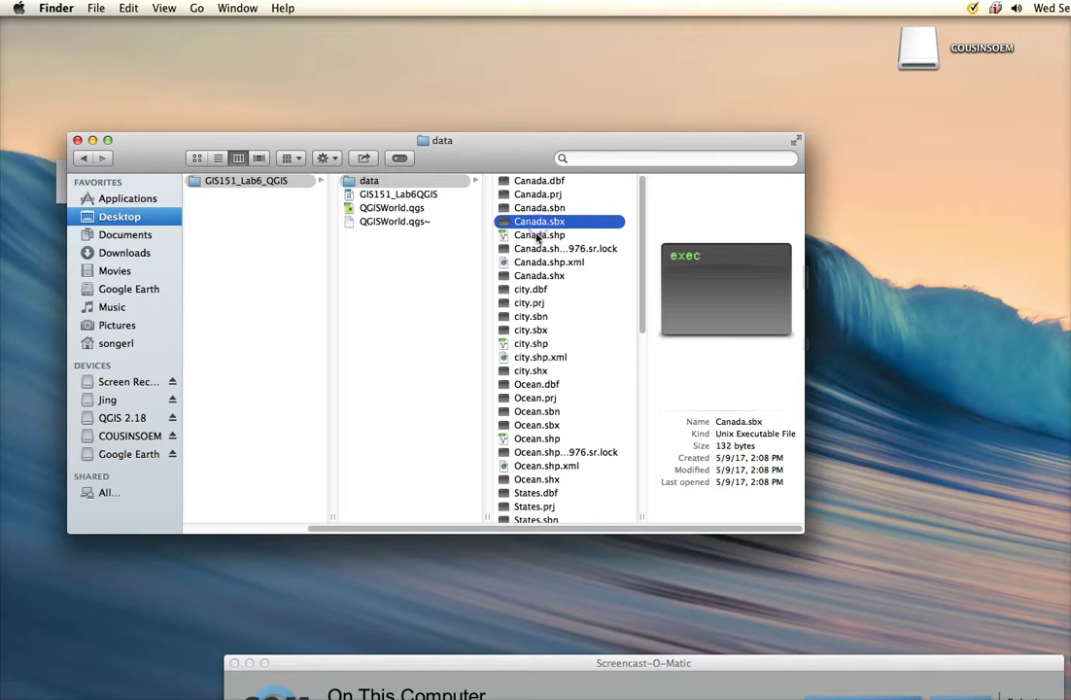
{"action": "left_click", "coordinate": [540, 235]}
{"action": "left_click", "coordinate": [541, 249]}
{"action": "left_click", "coordinate": [541, 265]}
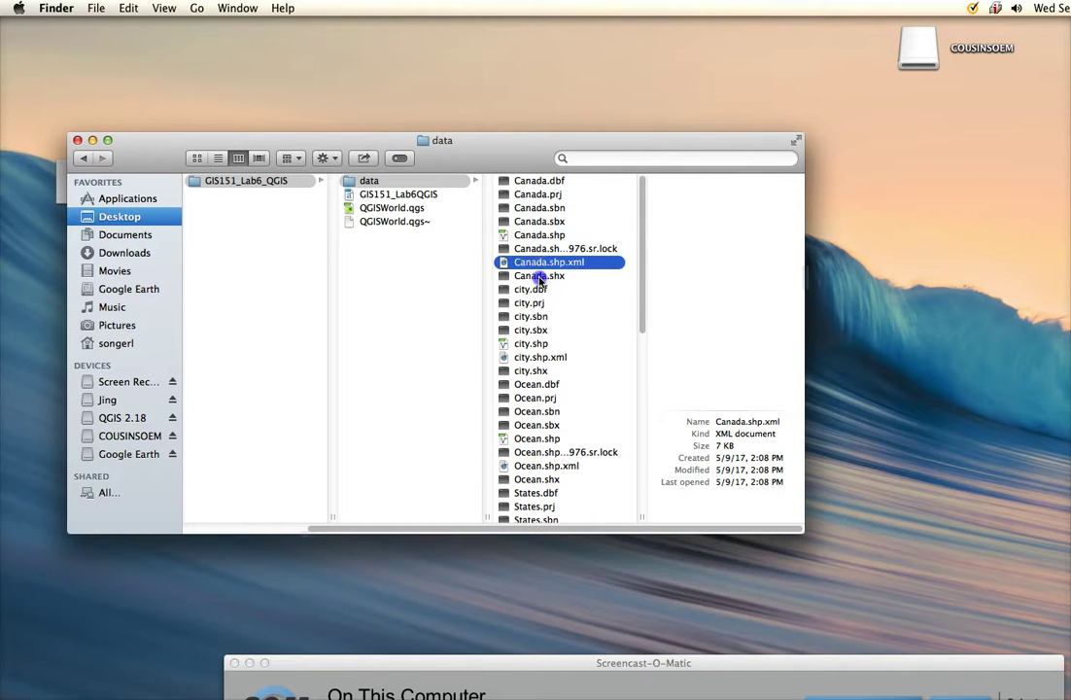
{"action": "left_click", "coordinate": [550, 277]}
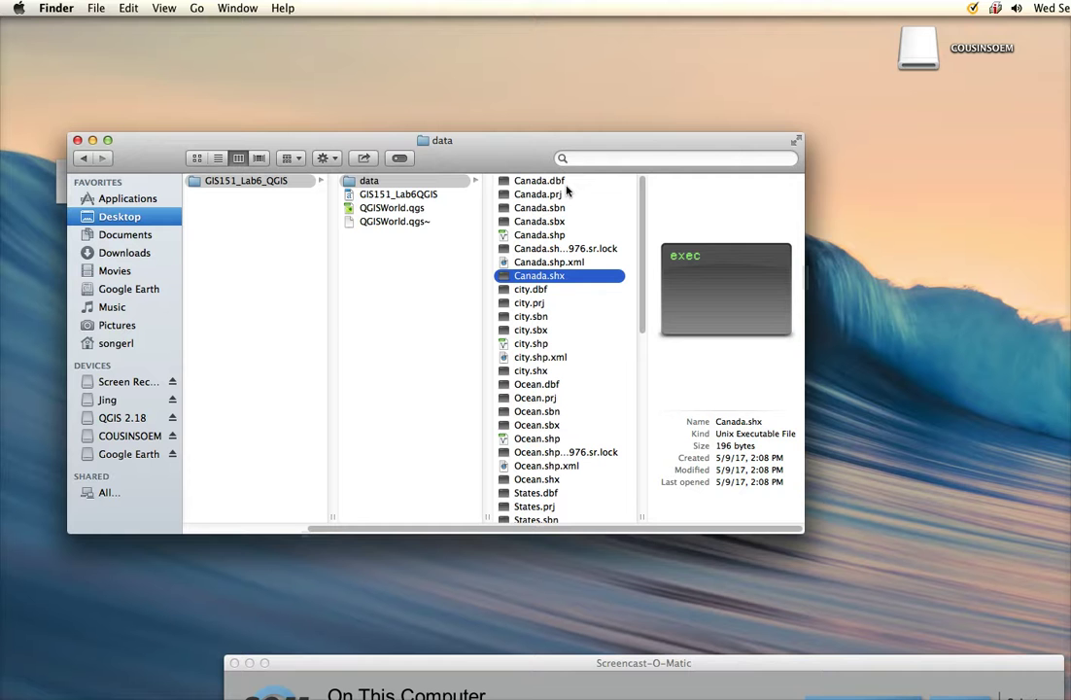
- Examine the component files of the city shapefile, including its .dbf, .prj, .sbn, .sbx, .shp, .shp.xml and .shx files
{"action": "left_click", "coordinate": [535, 290]}
{"action": "left_click", "coordinate": [532, 304]}
{"action": "left_click", "coordinate": [535, 317]}
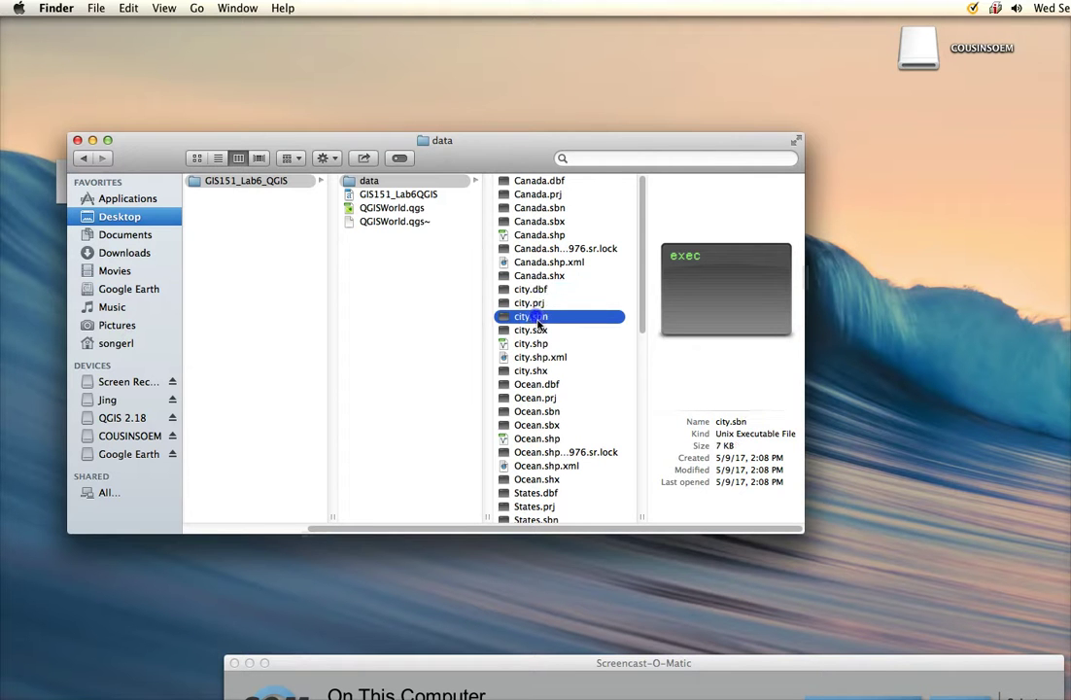
{"action": "left_click", "coordinate": [535, 331]}
{"action": "left_click", "coordinate": [532, 344]}
{"action": "left_click", "coordinate": [536, 358]}
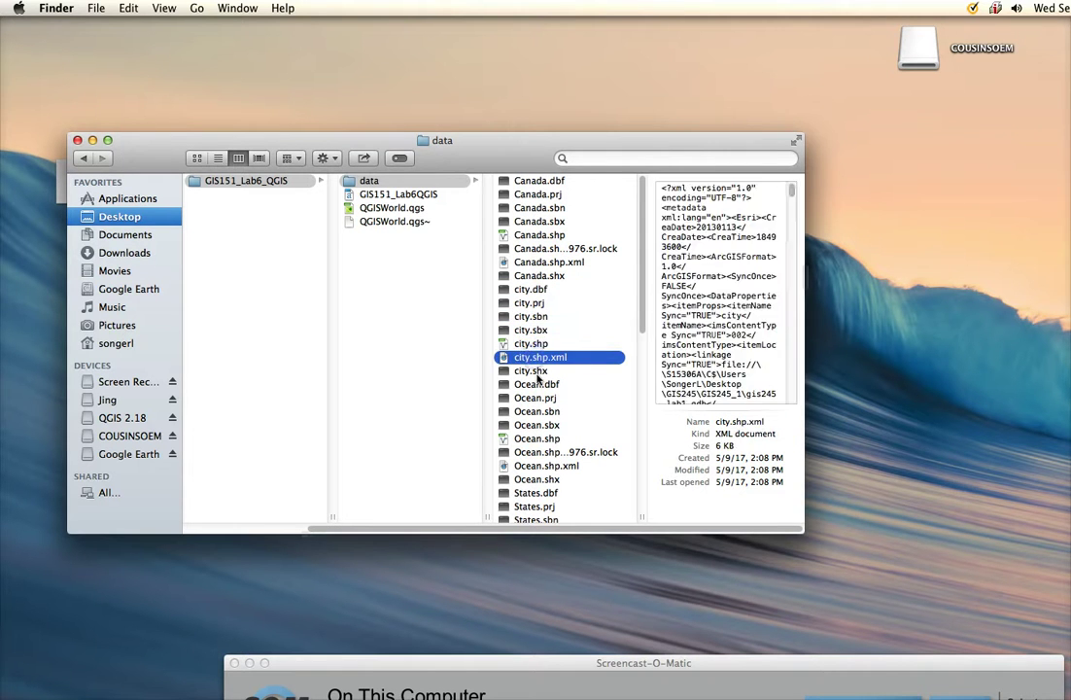
{"action": "left_click", "coordinate": [532, 372]}
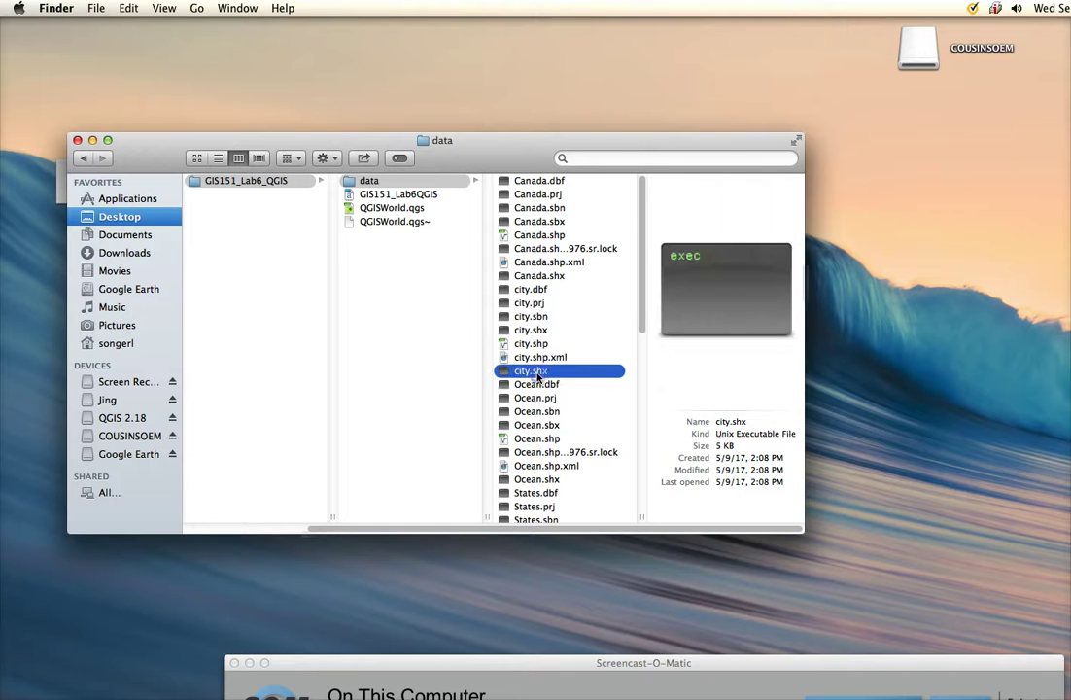
{"action": "left_click", "coordinate": [569, 303]}
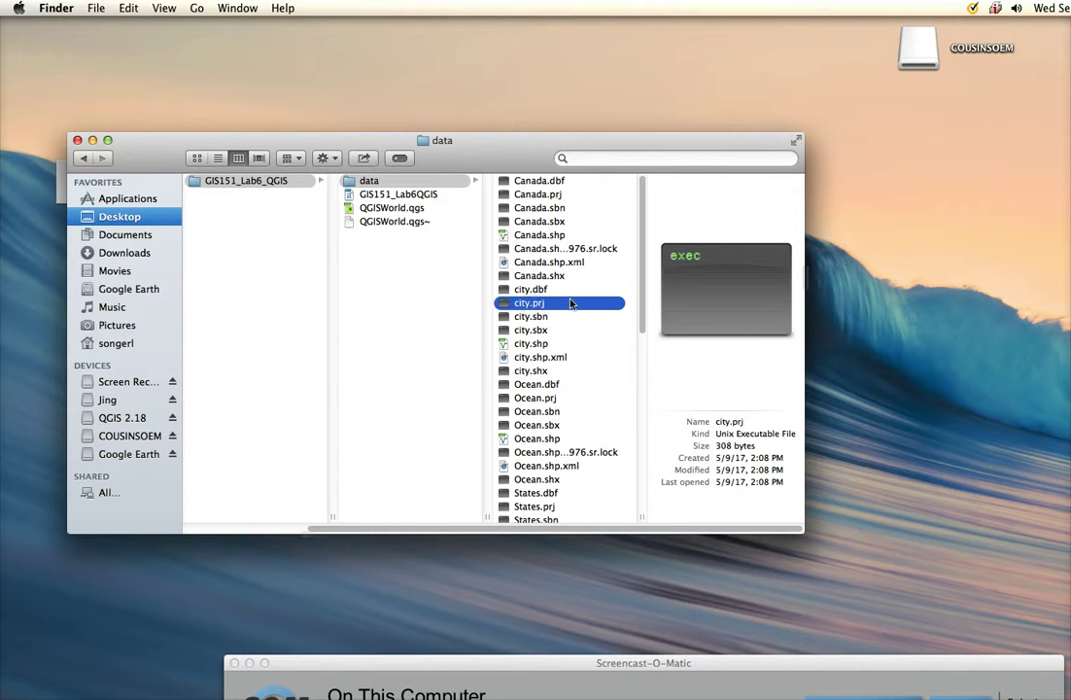
{"action": "left_click", "coordinate": [536, 289]}
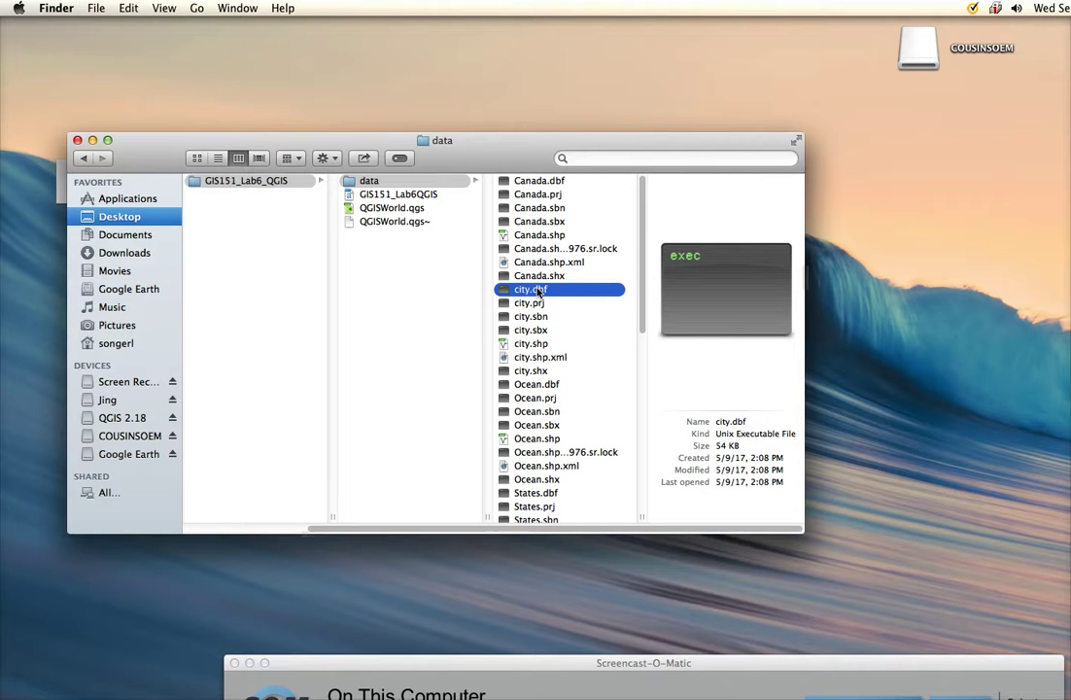
{"action": "left_click", "coordinate": [533, 345]}
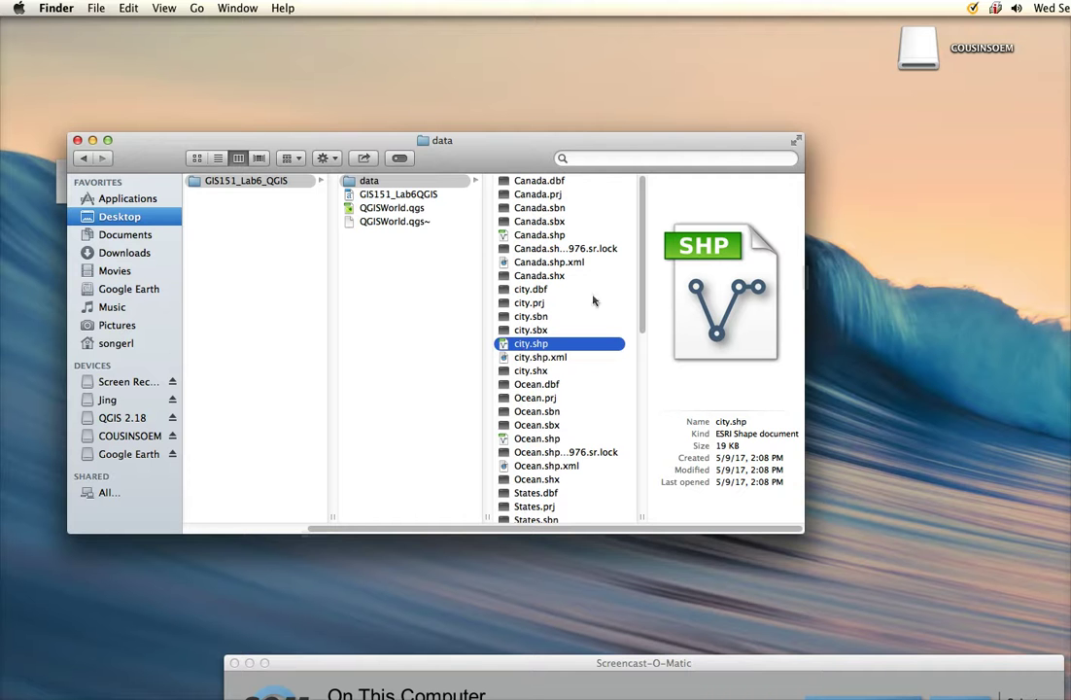
- Open the QGISWorld.qgs project from the GIS151_Lab6_QGIS folder in QGIS and dismiss the startup tips
{"action": "left_click", "coordinate": [401, 254]}
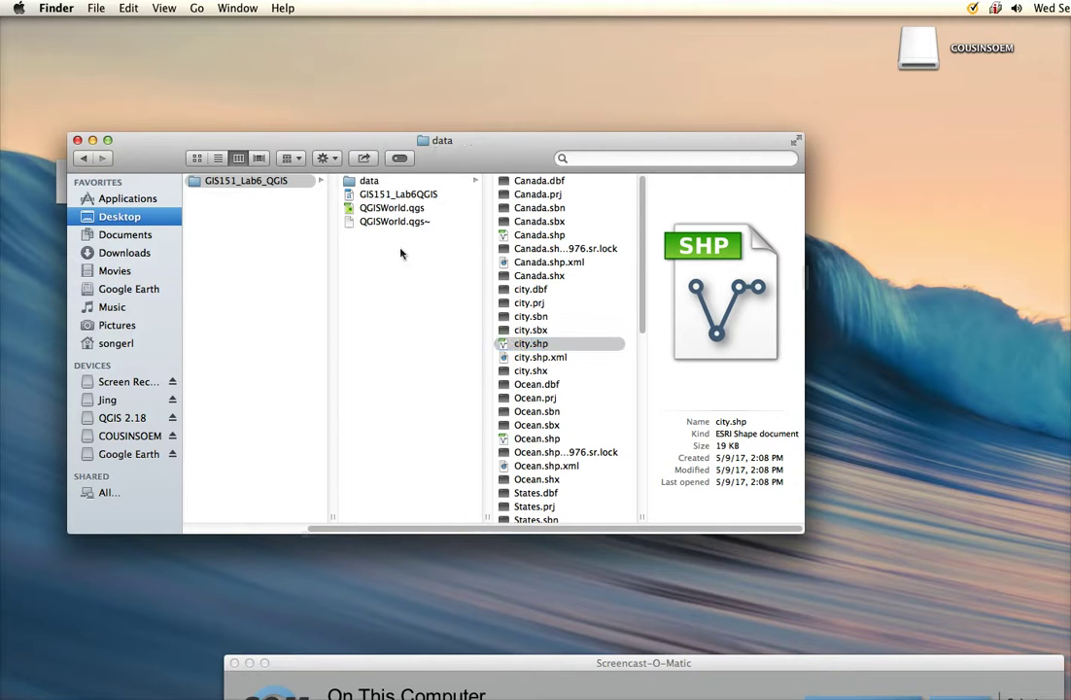
{"action": "left_click_drag", "start_coordinate": [513, 152], "coordinate": [586, 148]}
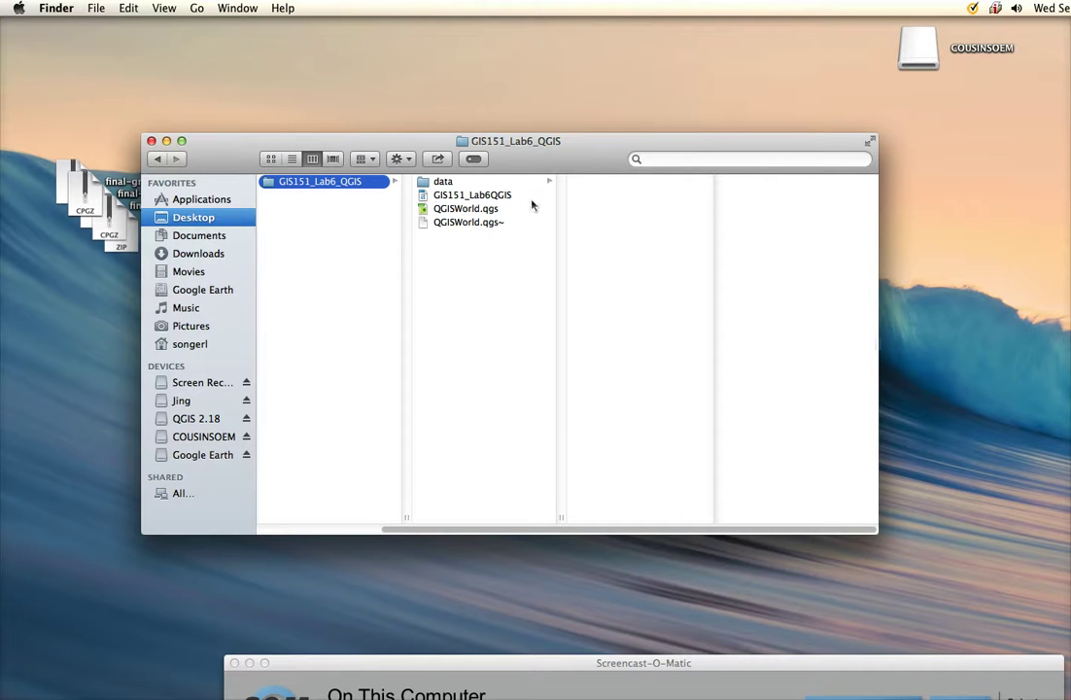
{"action": "left_click", "coordinate": [437, 211]}
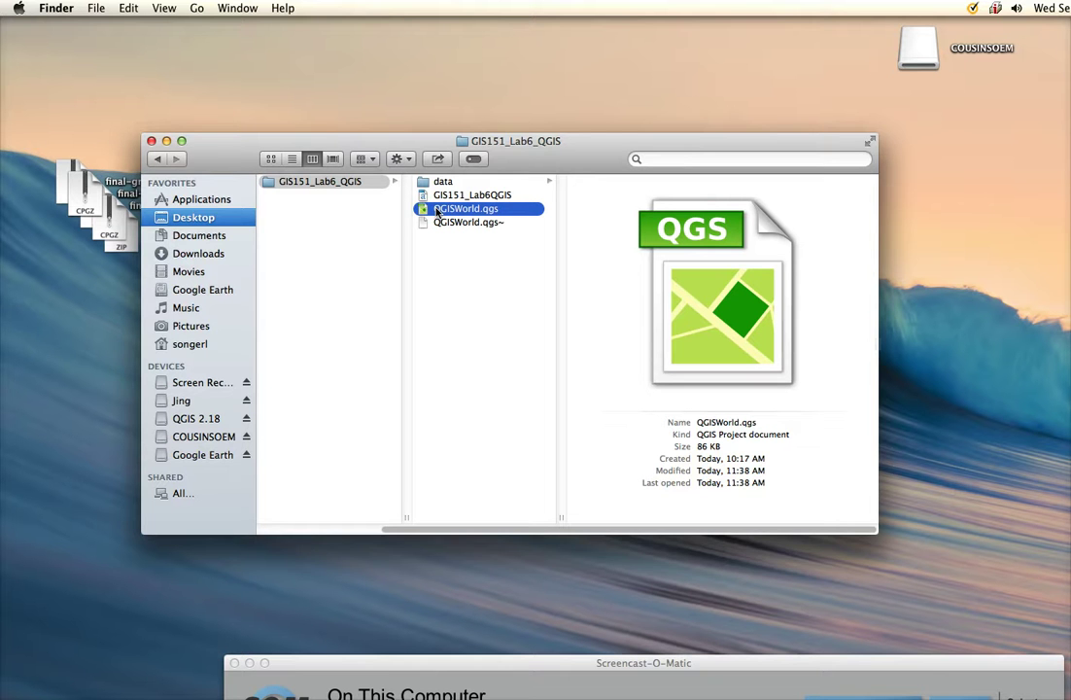
{"action": "double_click", "coordinate": [436, 211]}
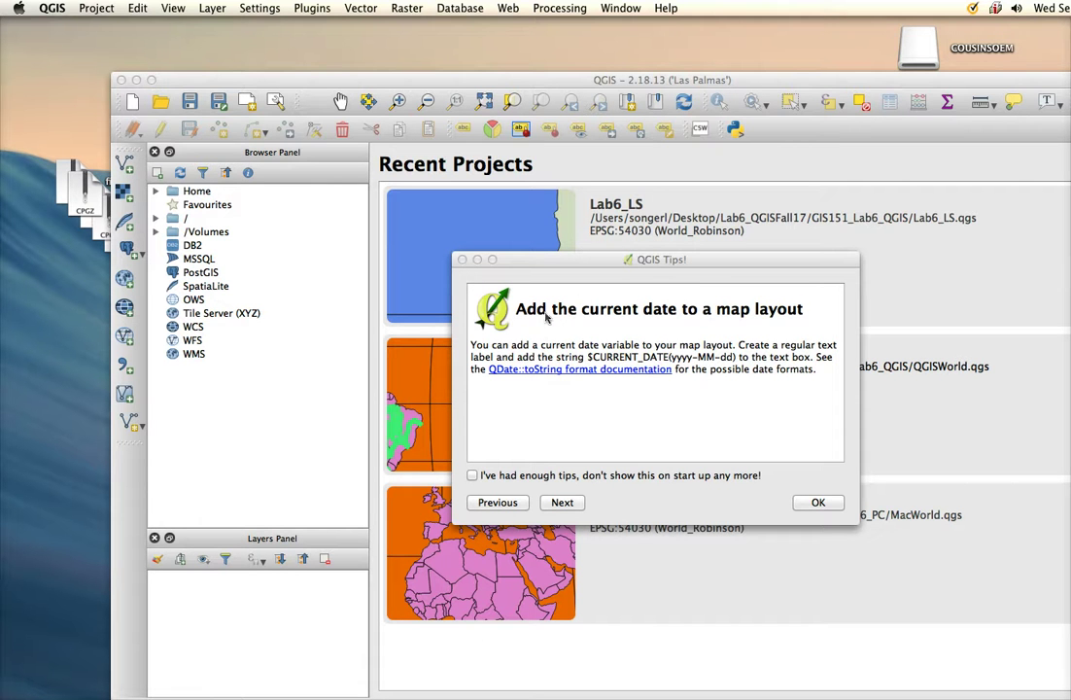
{"action": "left_click", "coordinate": [817, 503]}
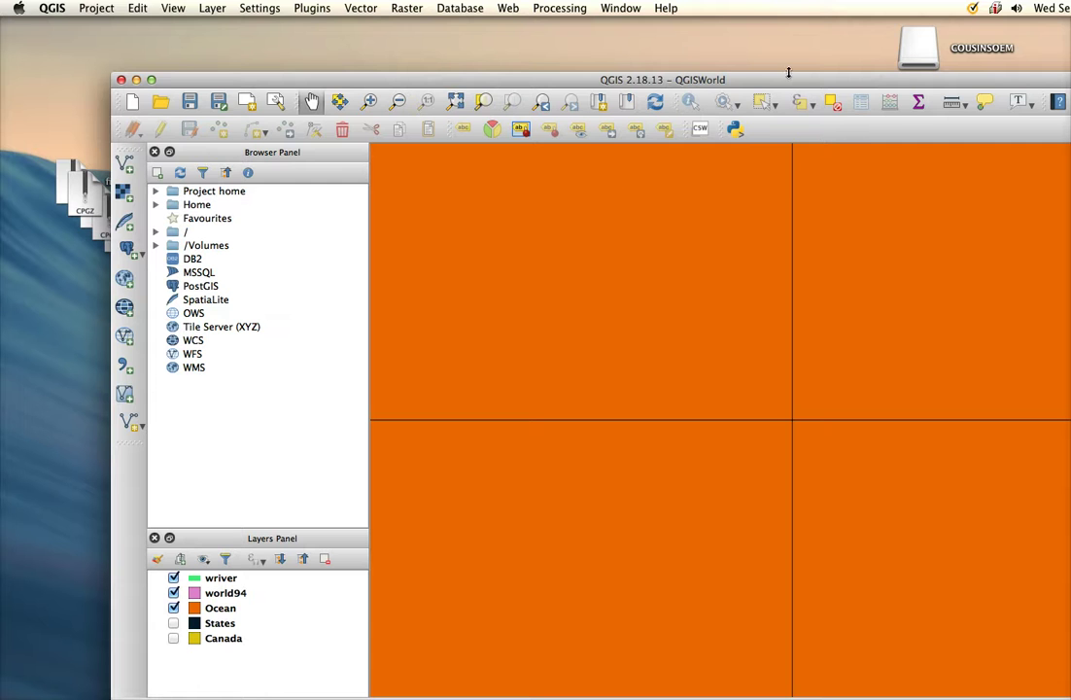
- Show the world map at full extent and resize and reposition the QGIS window to fit on the screen
{"action": "left_click_drag", "start_coordinate": [789, 72], "coordinate": [664, 48]}
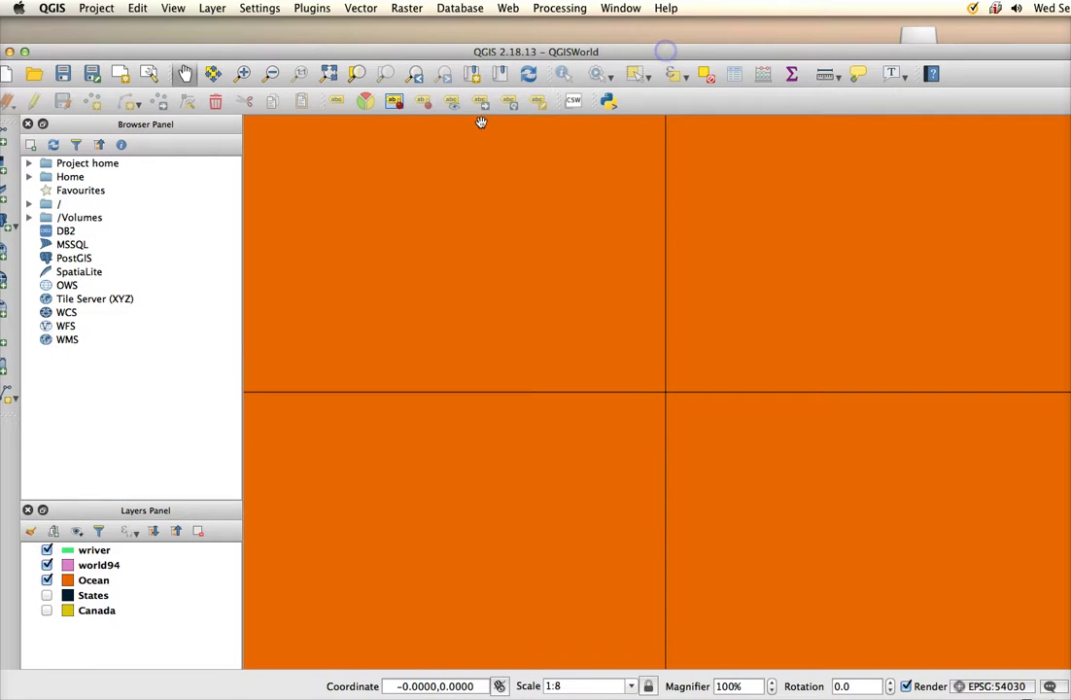
{"action": "left_click", "coordinate": [329, 75]}
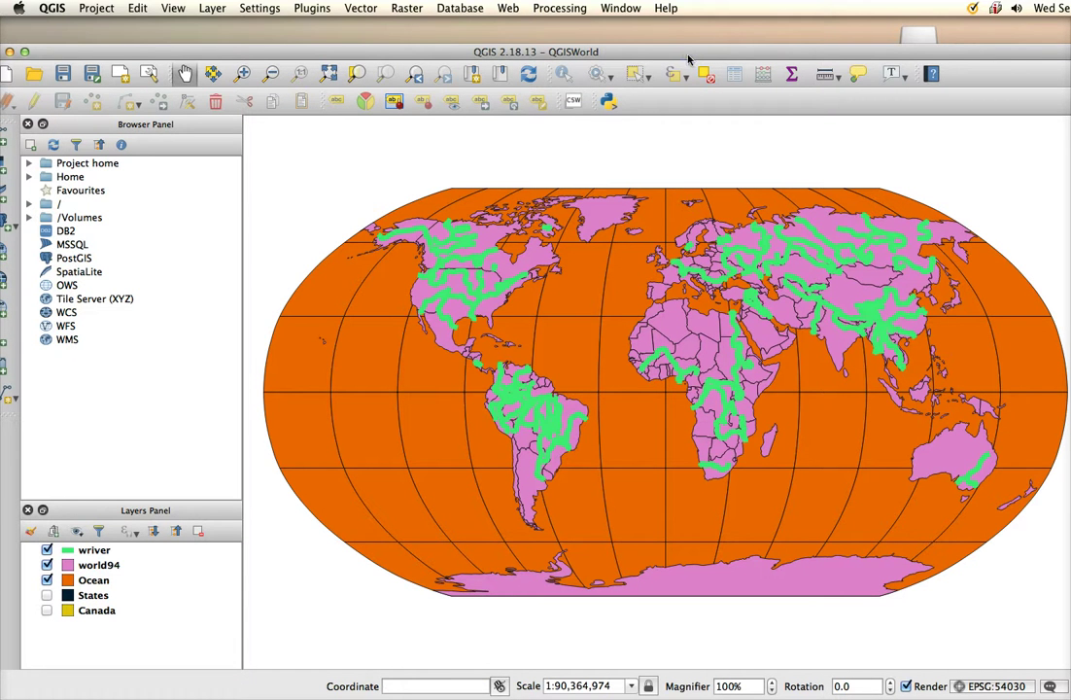
{"action": "left_click_drag", "start_coordinate": [1070, 46], "coordinate": [978, 94]}
{"action": "left_click_drag", "start_coordinate": [793, 101], "coordinate": [830, 68]}
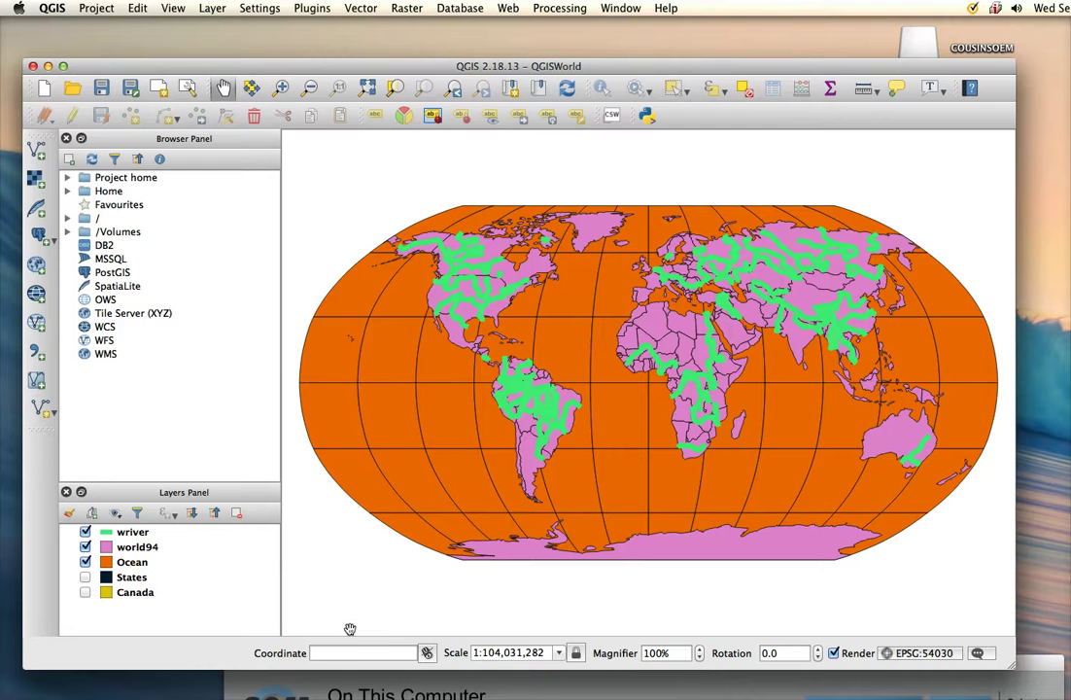
{"action": "left_click_drag", "start_coordinate": [319, 66], "coordinate": [313, 55]}
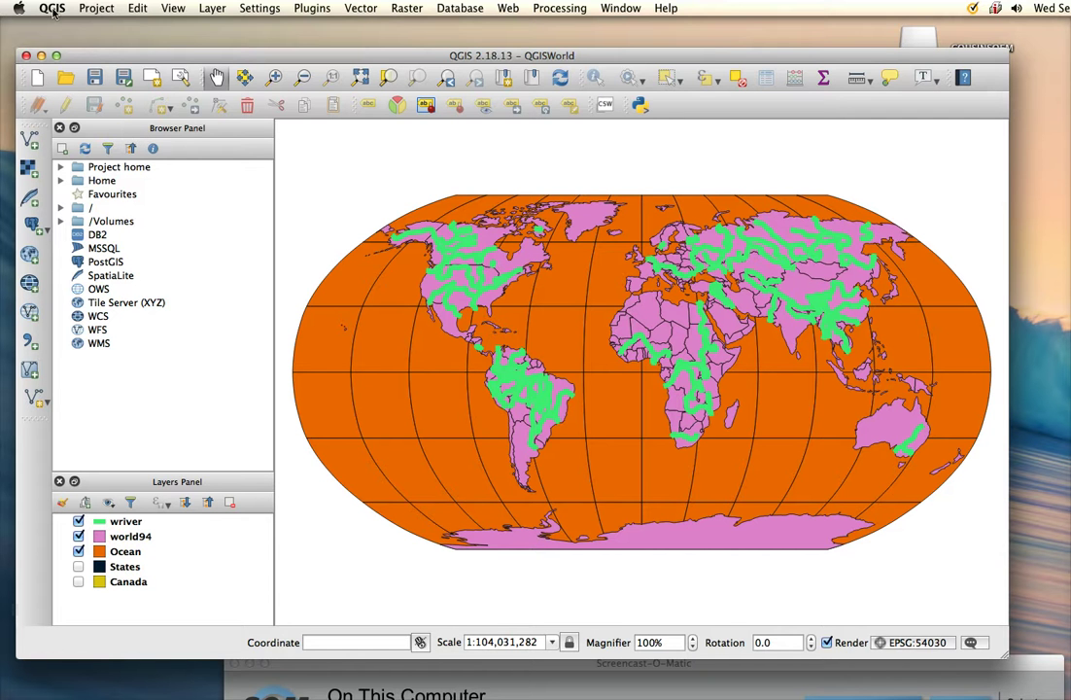
- Save a copy of the project as Lab6_LS in the GIS151_Lab6_QGIS folder
{"action": "left_click", "coordinate": [94, 8]}
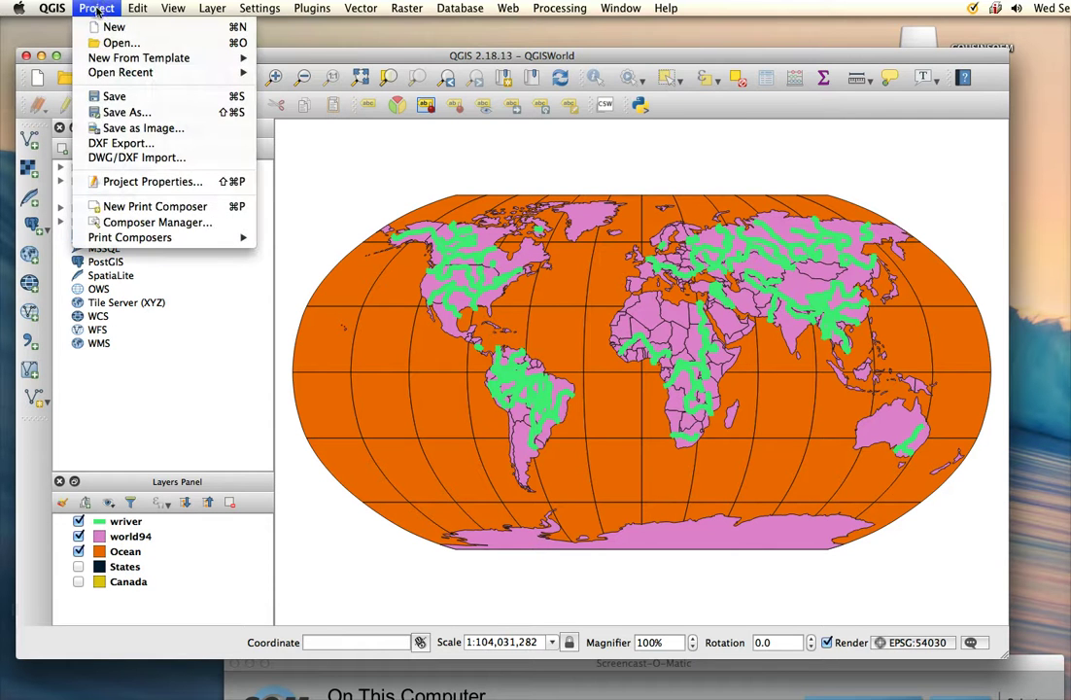
{"action": "left_click", "coordinate": [116, 113]}
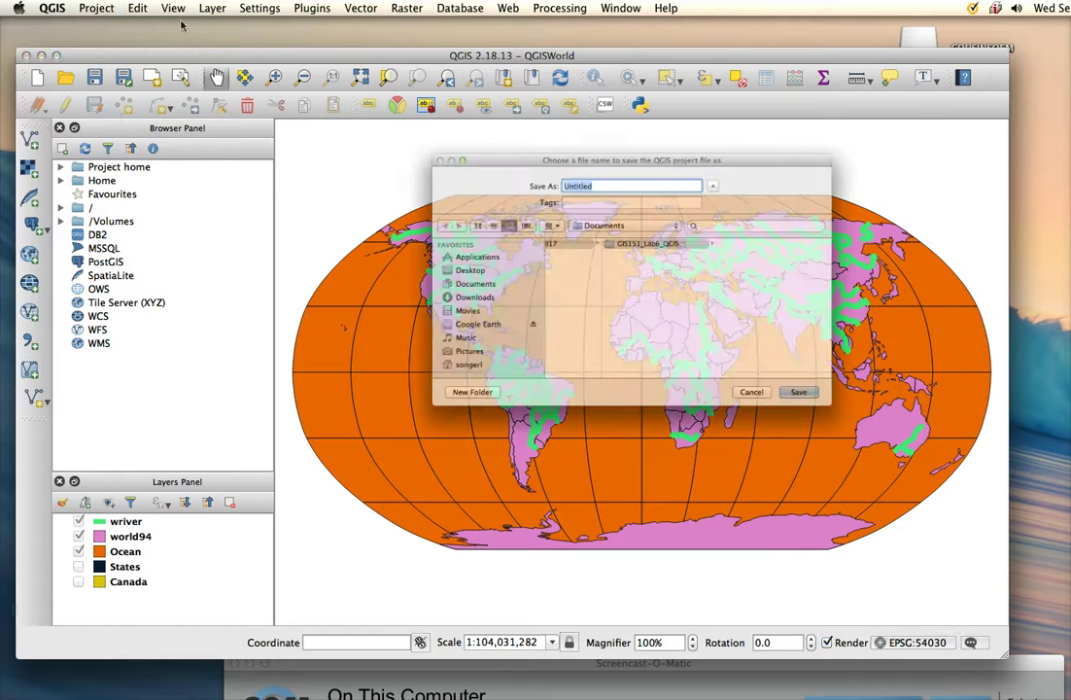
{"action": "left_click", "coordinate": [633, 233]}
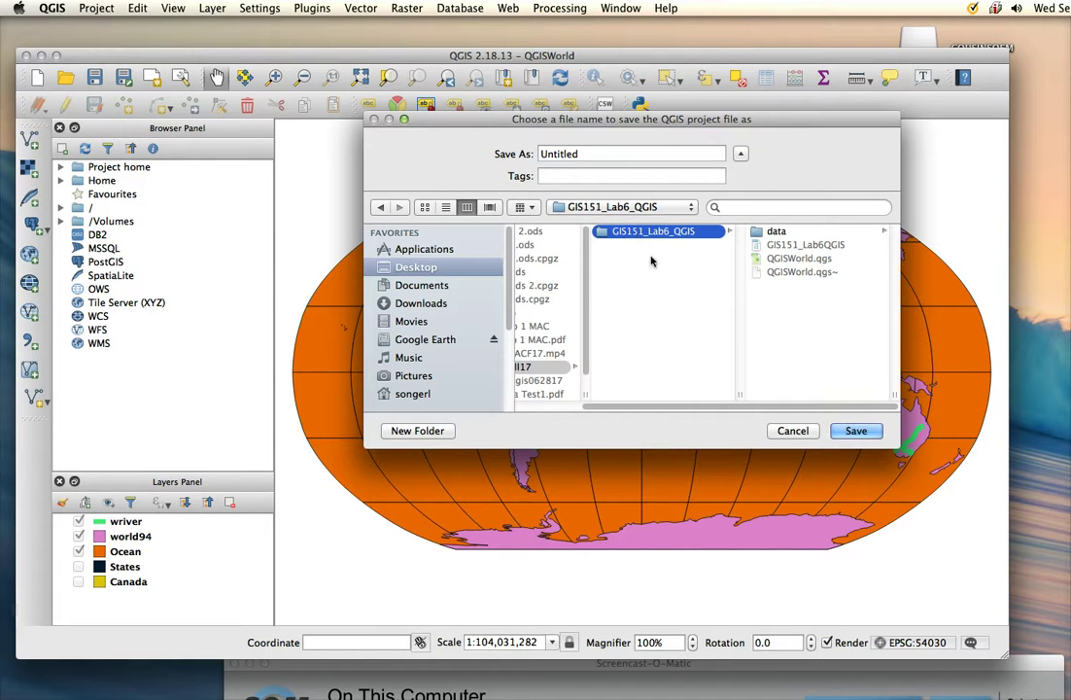
{"action": "left_click", "coordinate": [652, 257]}
{"action": "left_click", "coordinate": [720, 235]}
{"action": "left_click", "coordinate": [606, 153]}
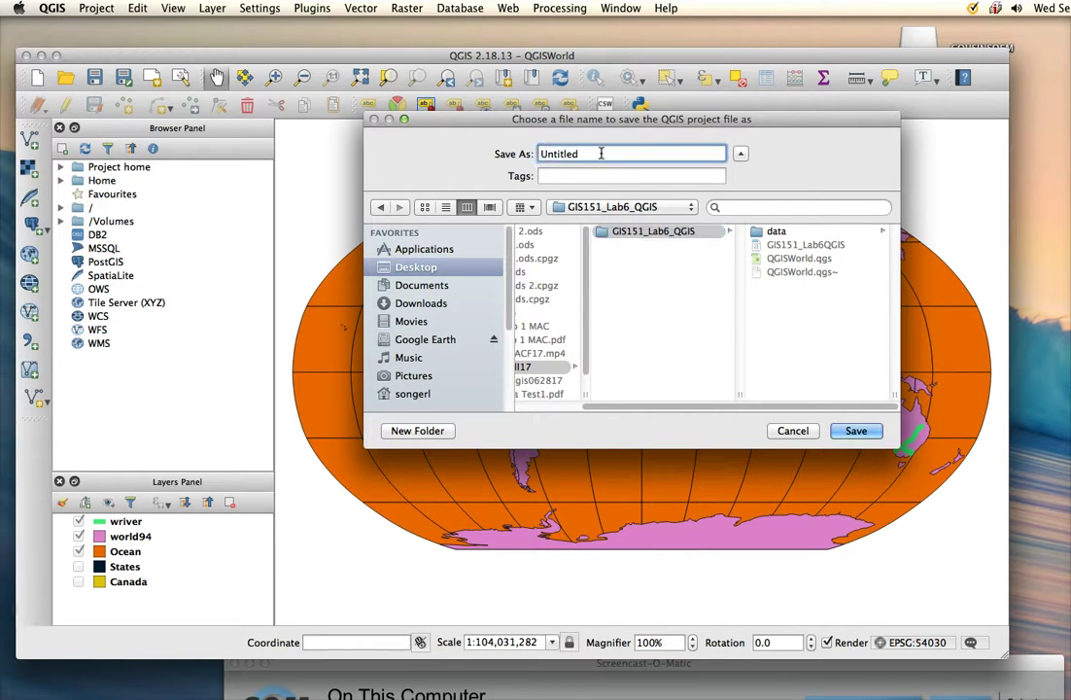
{"action": "key", "text": "super+a"}
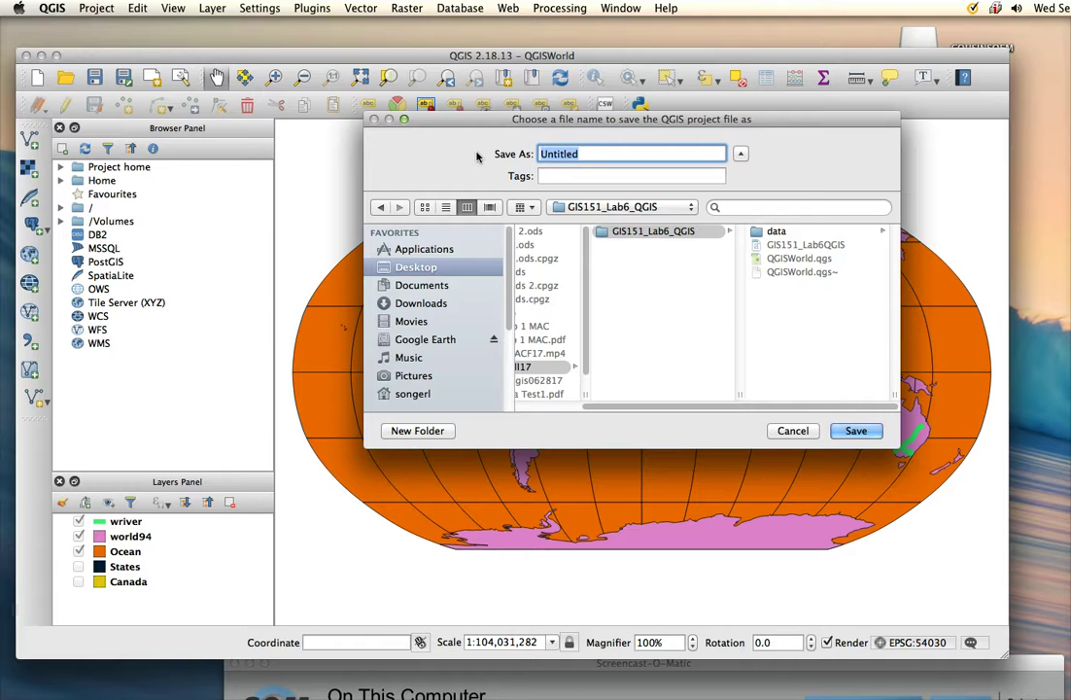
{"action": "type", "text": "Lab6_LS"}
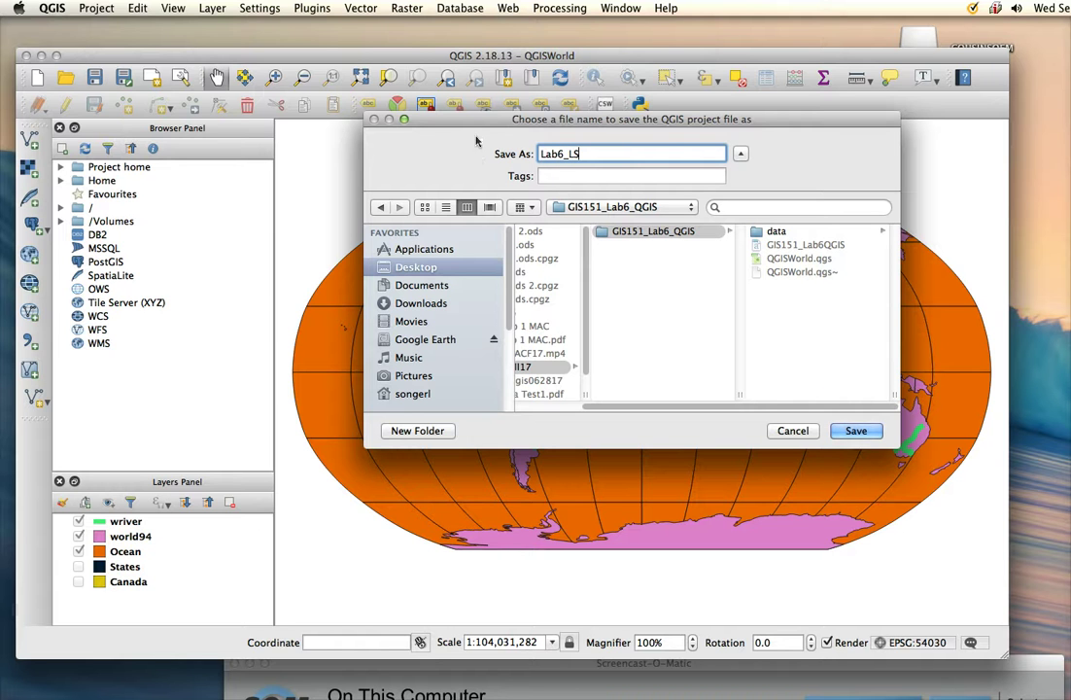
{"action": "left_click", "coordinate": [859, 433]}
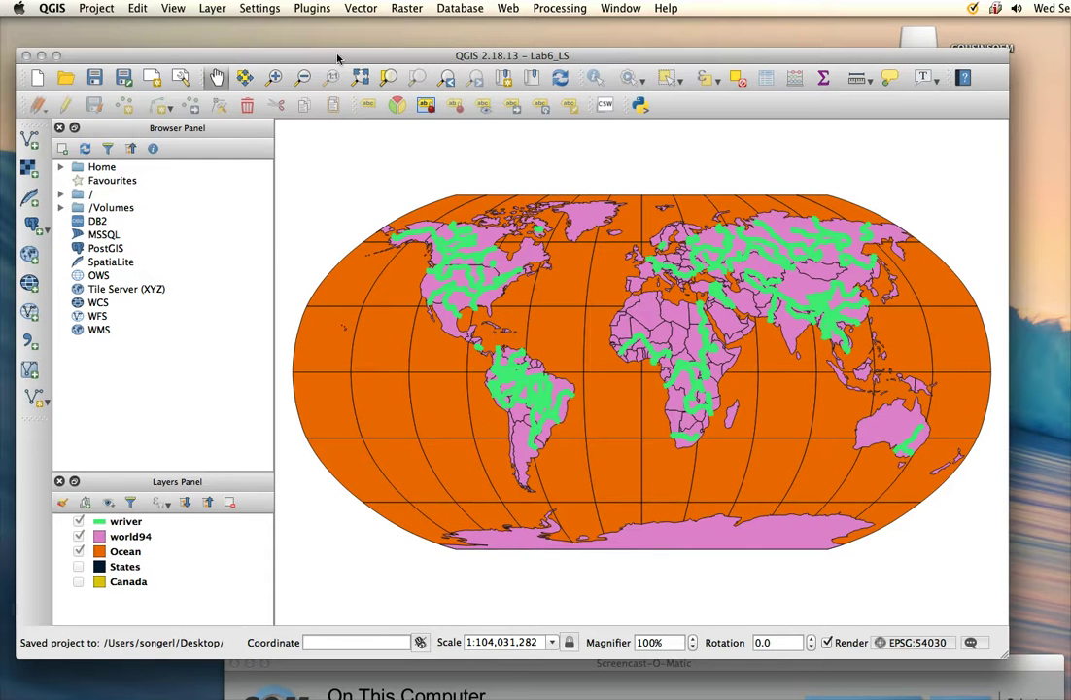
- Move the QGIS window aside and switch to Finder to check the GIS151_Lab6_QGIS folder for the Lab6_LS.qgs project
{"action": "left_click_drag", "start_coordinate": [290, 53], "coordinate": [402, 52]}
{"action": "left_click_drag", "start_coordinate": [313, 58], "coordinate": [579, 116]}
{"action": "left_click", "coordinate": [290, 138]}
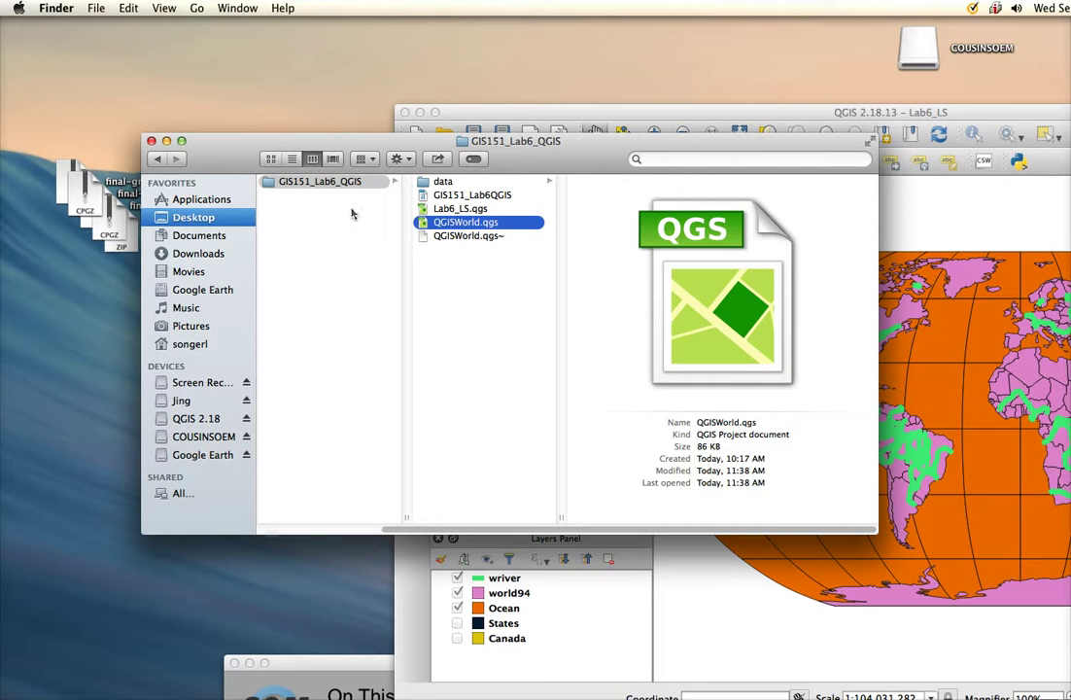
{"action": "left_click", "coordinate": [303, 184]}
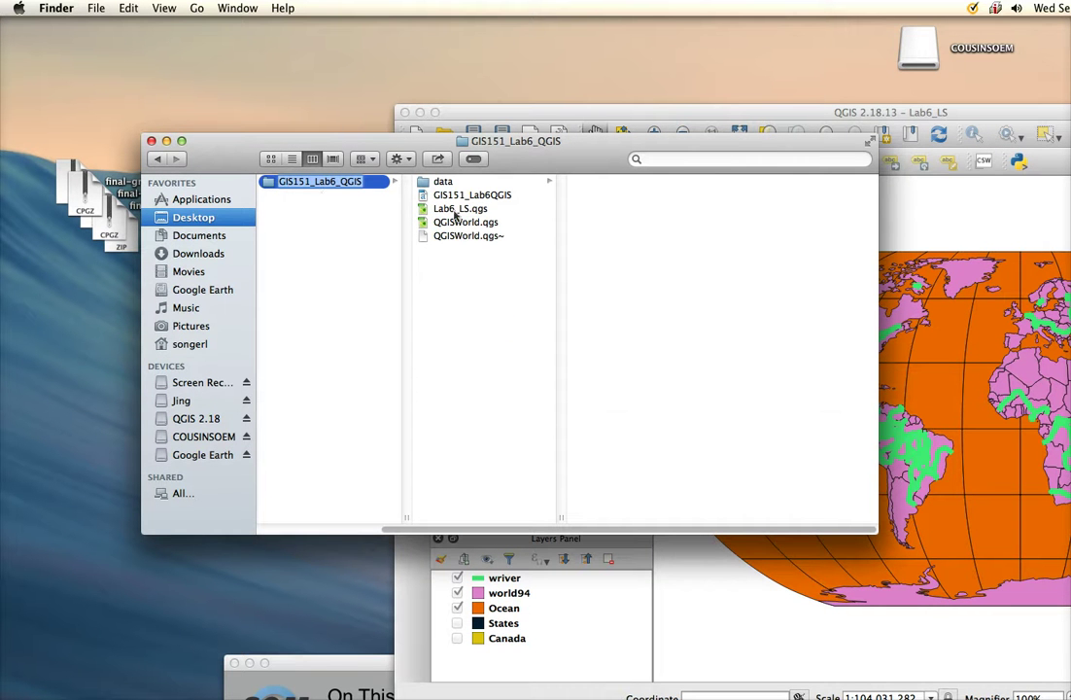
- Compare the file details of QGISWorld.qgs and Lab6_LS.qgs in Finder and close the Finder window
{"action": "left_click", "coordinate": [463, 210]}
{"action": "left_click", "coordinate": [447, 225]}
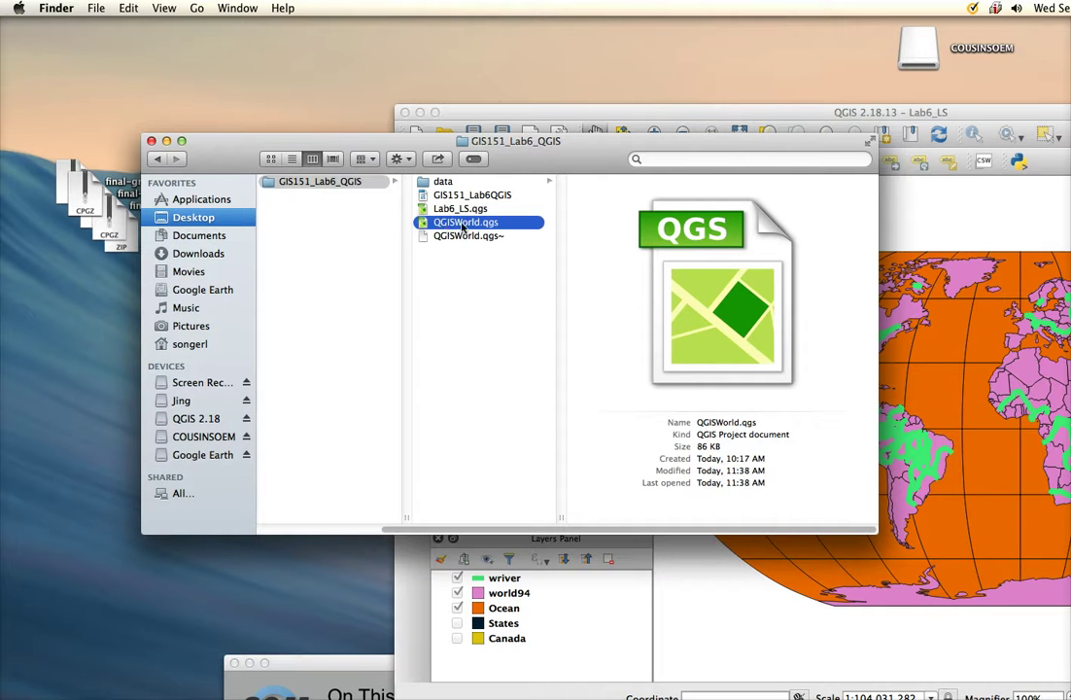
{"action": "left_click", "coordinate": [445, 211]}
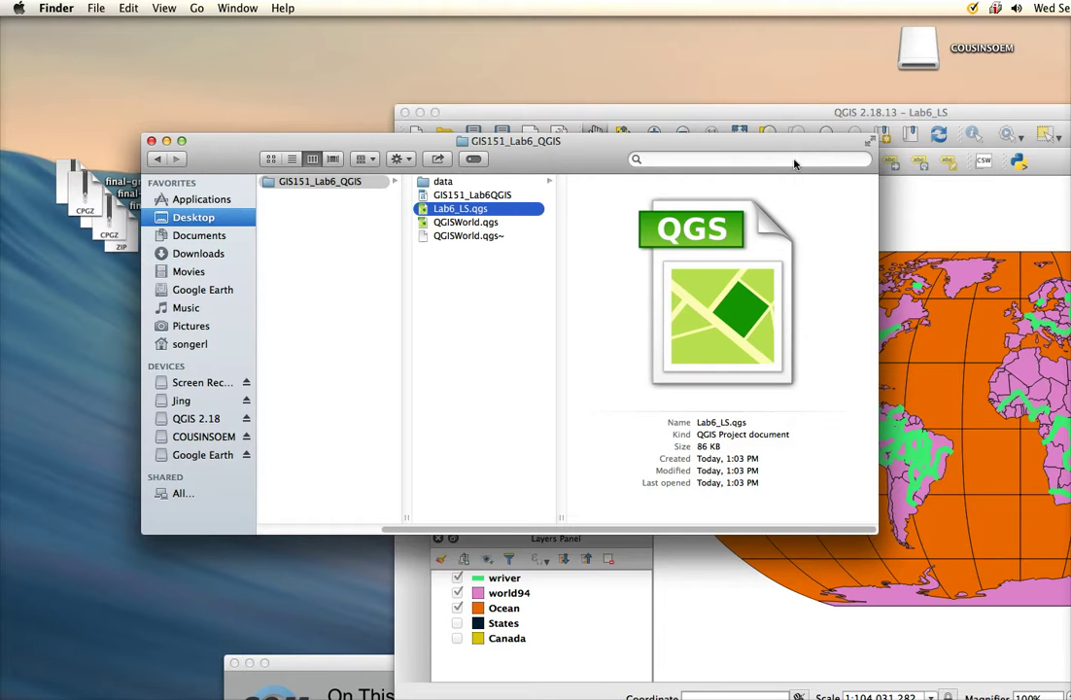
{"action": "left_click_drag", "start_coordinate": [775, 151], "coordinate": [703, 319]}
{"action": "key", "text": "super+w"}
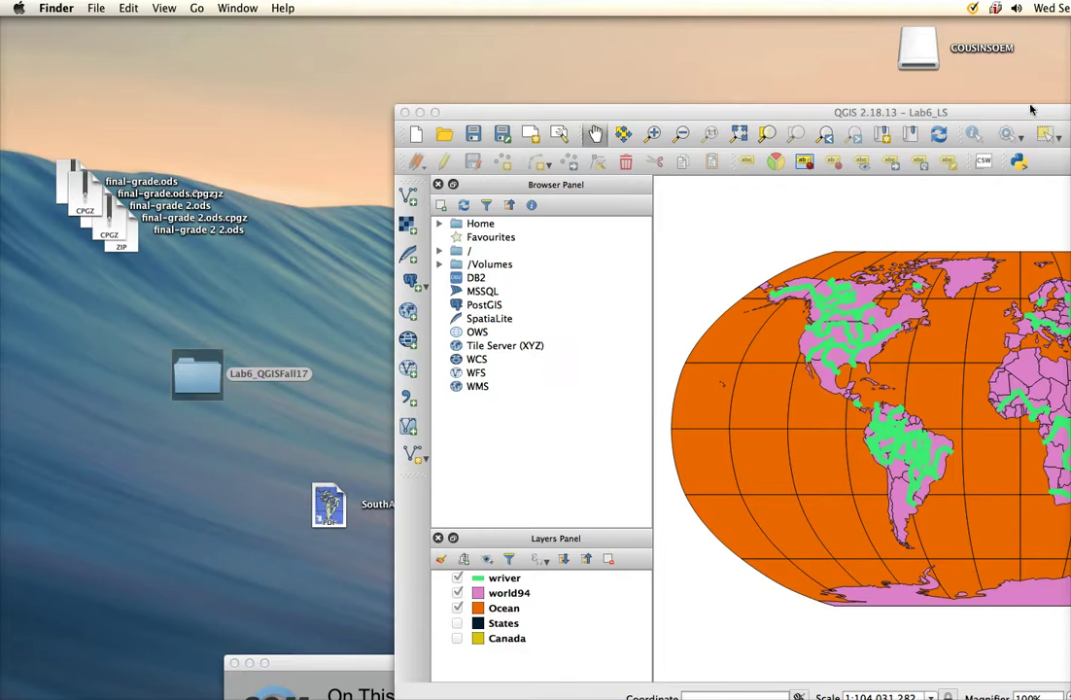
- Switch back to QGIS, move its window fully onto the screen and enlarge the Layers Panel
{"action": "left_click_drag", "start_coordinate": [1032, 110], "coordinate": [663, 51]}
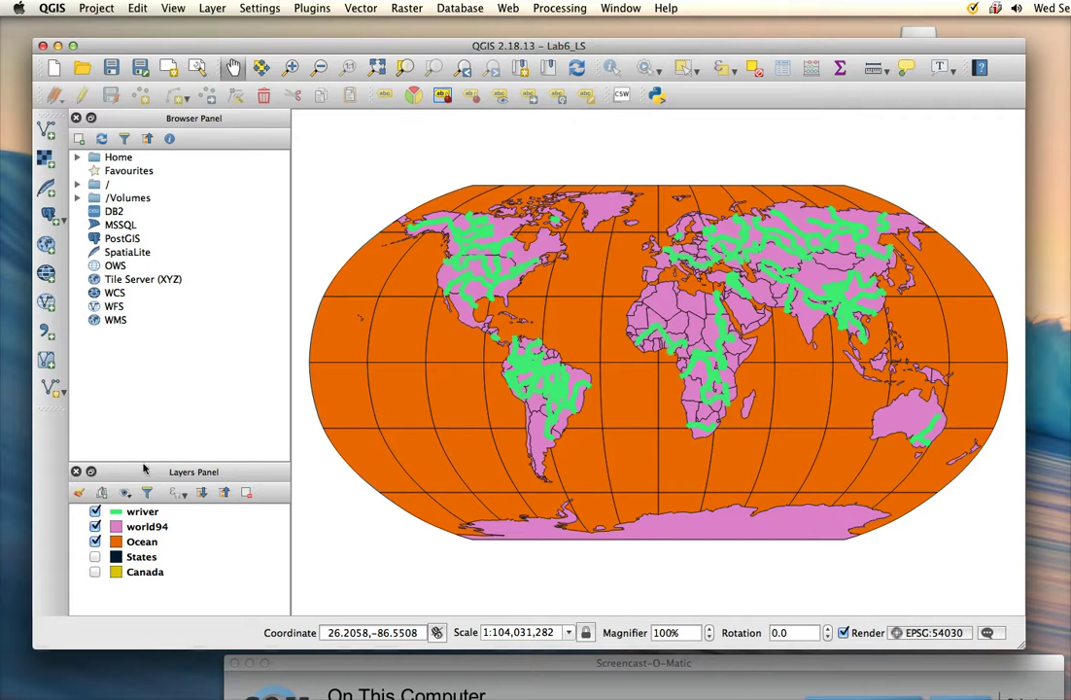
{"action": "left_click_drag", "start_coordinate": [142, 467], "coordinate": [160, 386]}
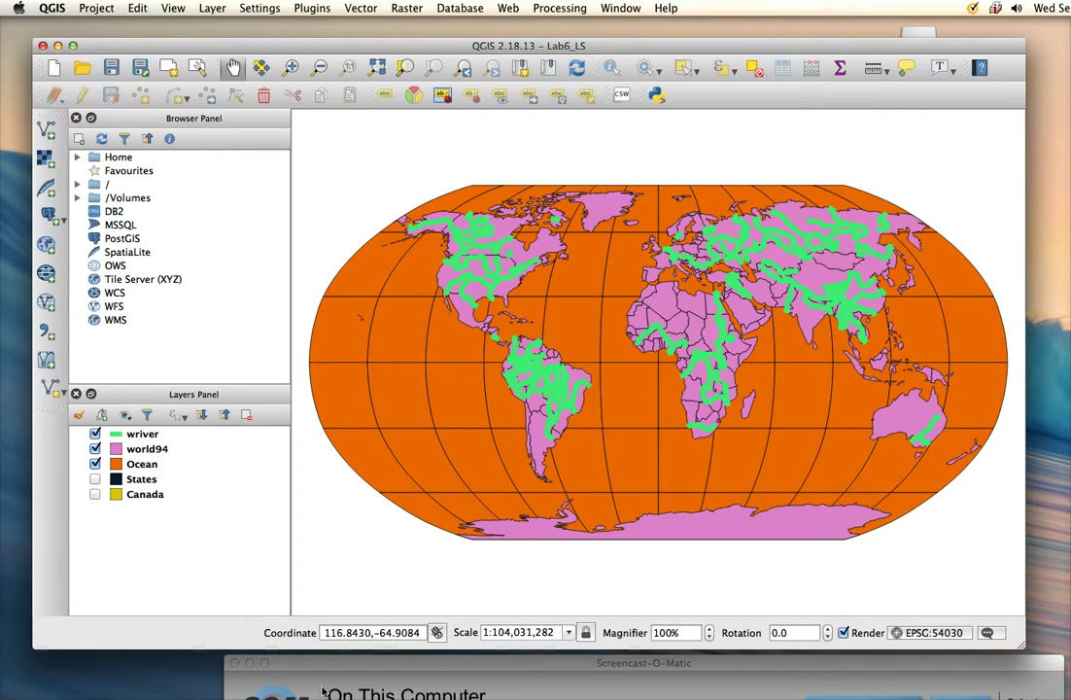
- Open the properties of the wriver layer and change its layer name to River
{"action": "left_click", "coordinate": [138, 439]}
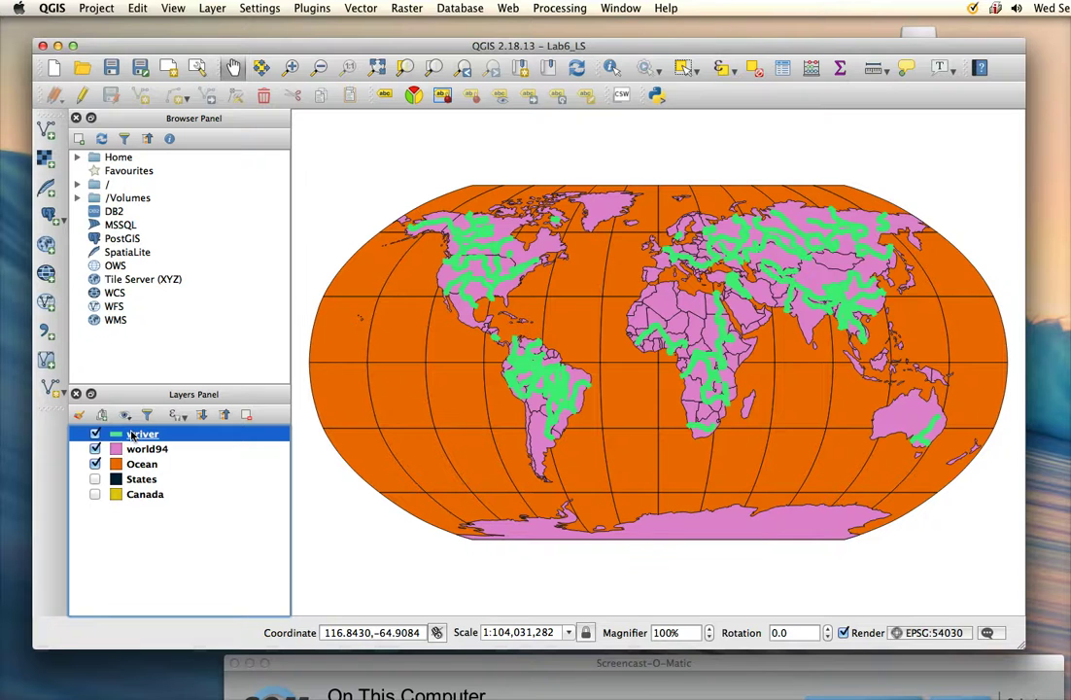
{"action": "double_click", "coordinate": [132, 436]}
{"action": "left_click_drag", "start_coordinate": [710, 132], "coordinate": [663, 138]}
{"action": "double_click", "coordinate": [437, 175]}
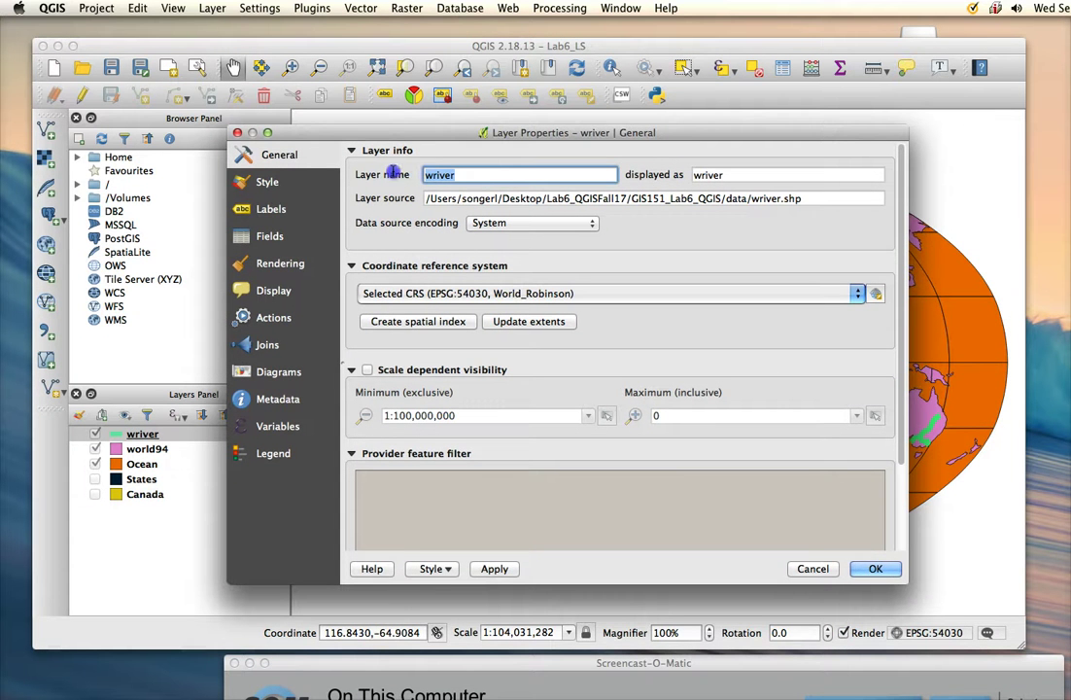
{"action": "type", "text": "River"}
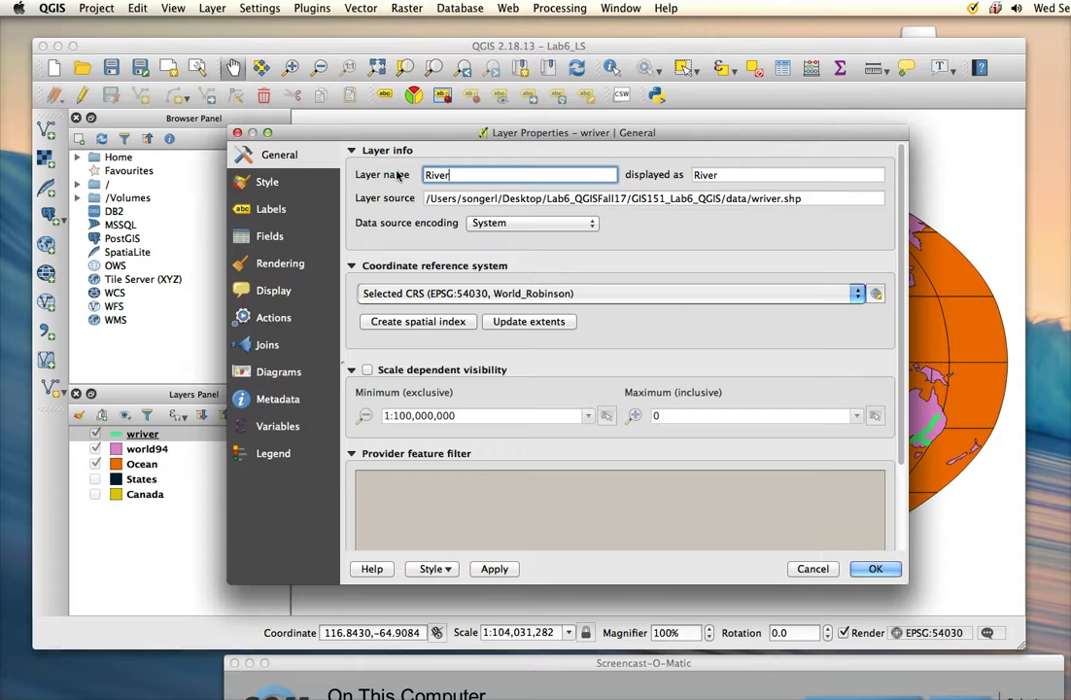
{"action": "left_click", "coordinate": [643, 224]}
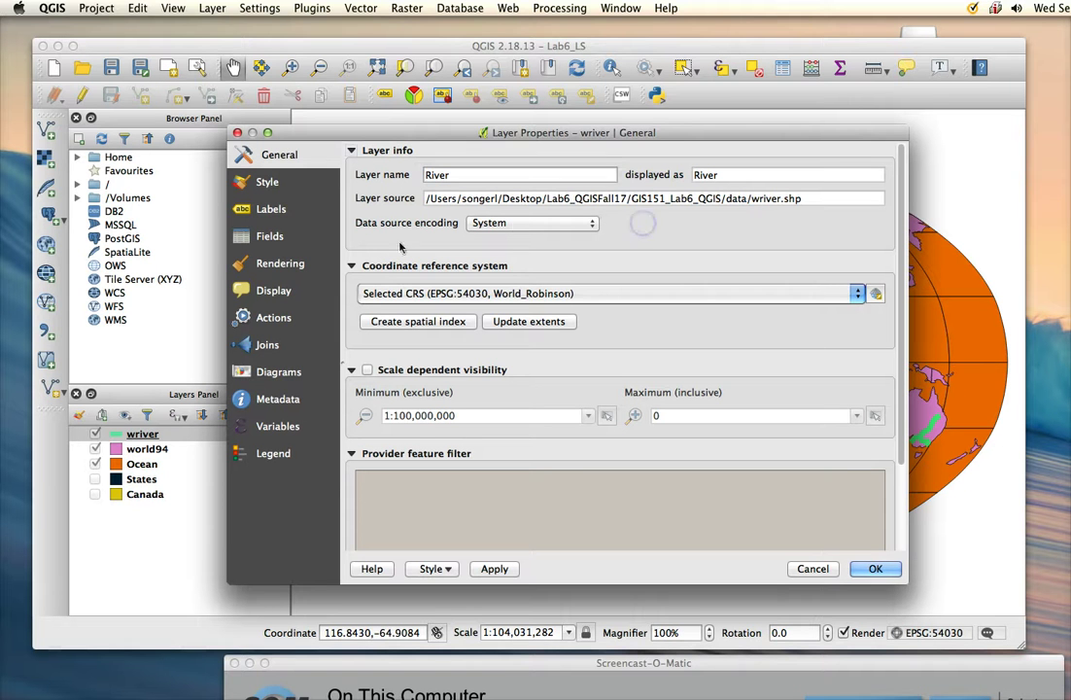
- Change the river layer's line color to the blue #48b5cd in its style settings
{"action": "left_click", "coordinate": [270, 185]}
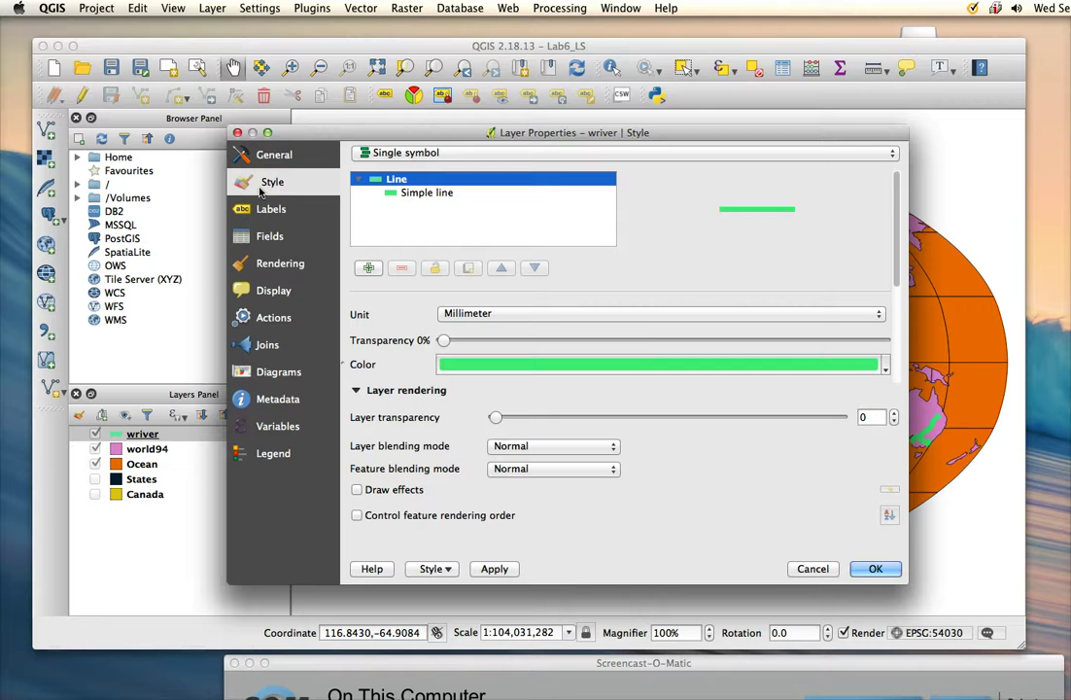
{"action": "left_click", "coordinate": [636, 368]}
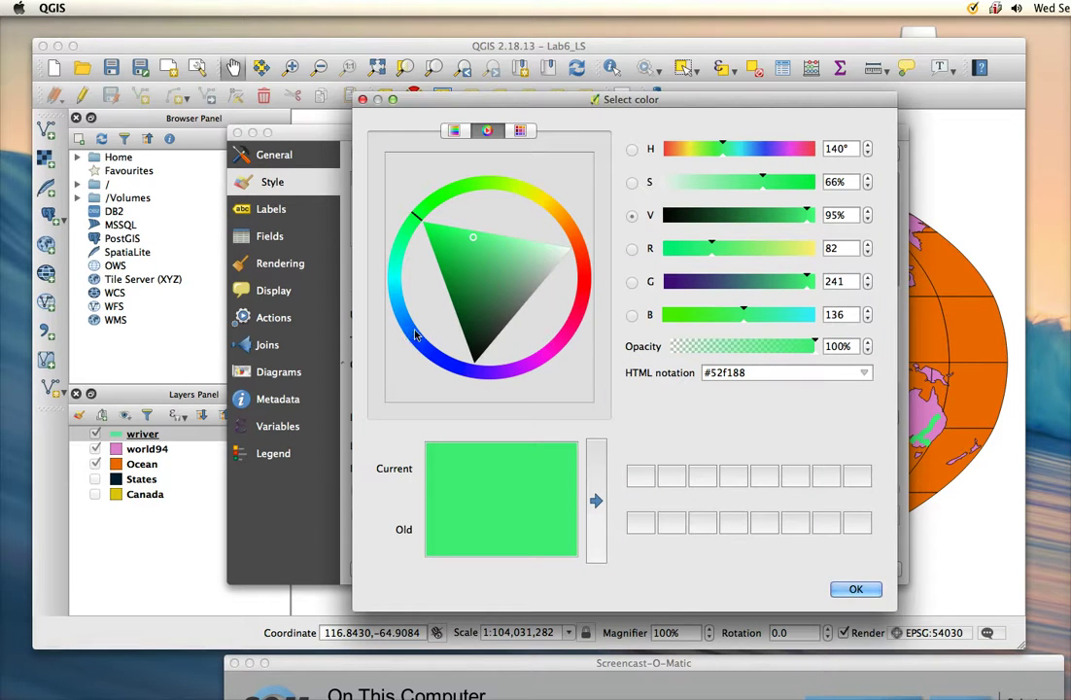
{"action": "left_click", "coordinate": [456, 132]}
{"action": "left_click_drag", "start_coordinate": [587, 241], "coordinate": [586, 203]}
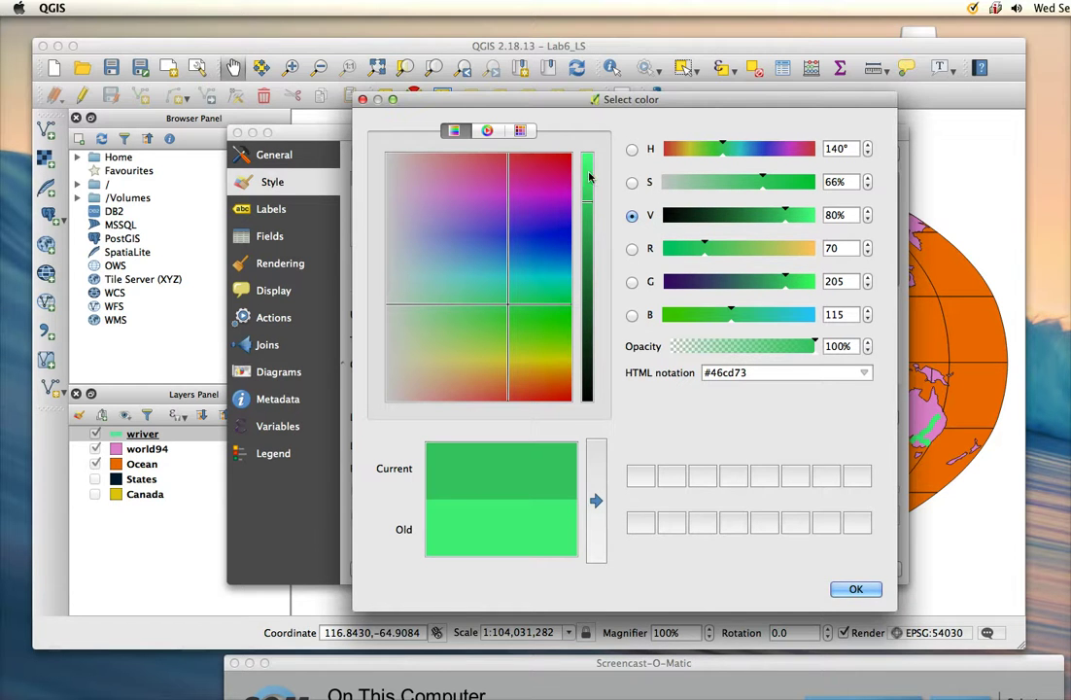
{"action": "left_click_drag", "start_coordinate": [551, 294], "coordinate": [525, 282]}
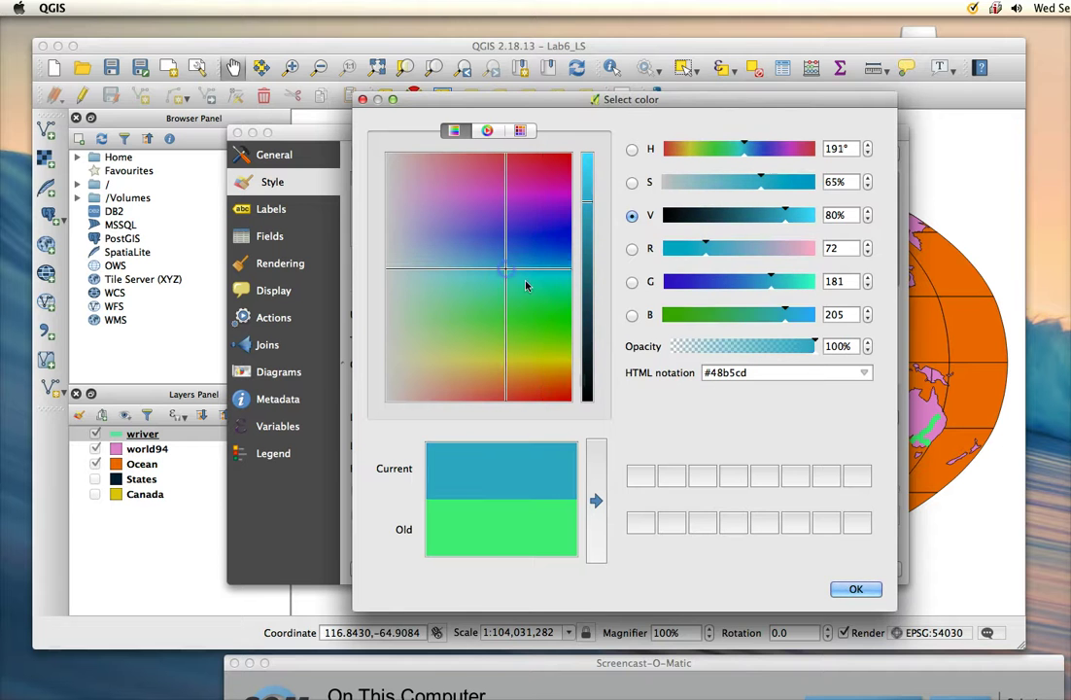
{"action": "left_click", "coordinate": [855, 589]}
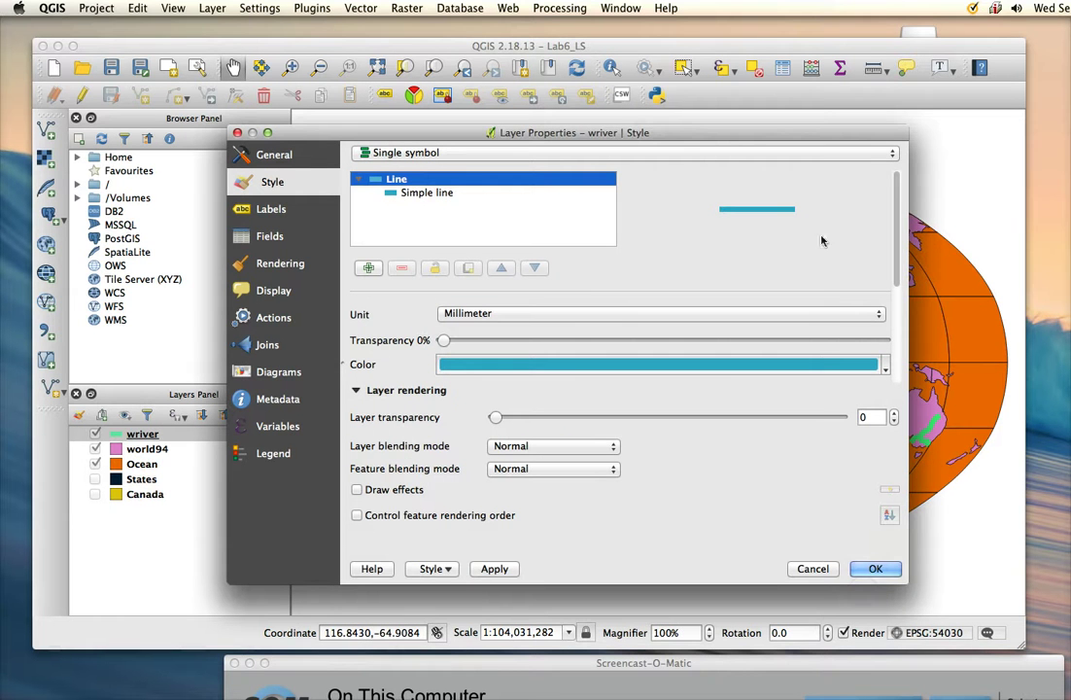
- Set the pen width of the river layer's simple line to 1 millimeter and accept the layer properties
{"action": "left_click", "coordinate": [527, 315]}
{"action": "left_click", "coordinate": [526, 311]}
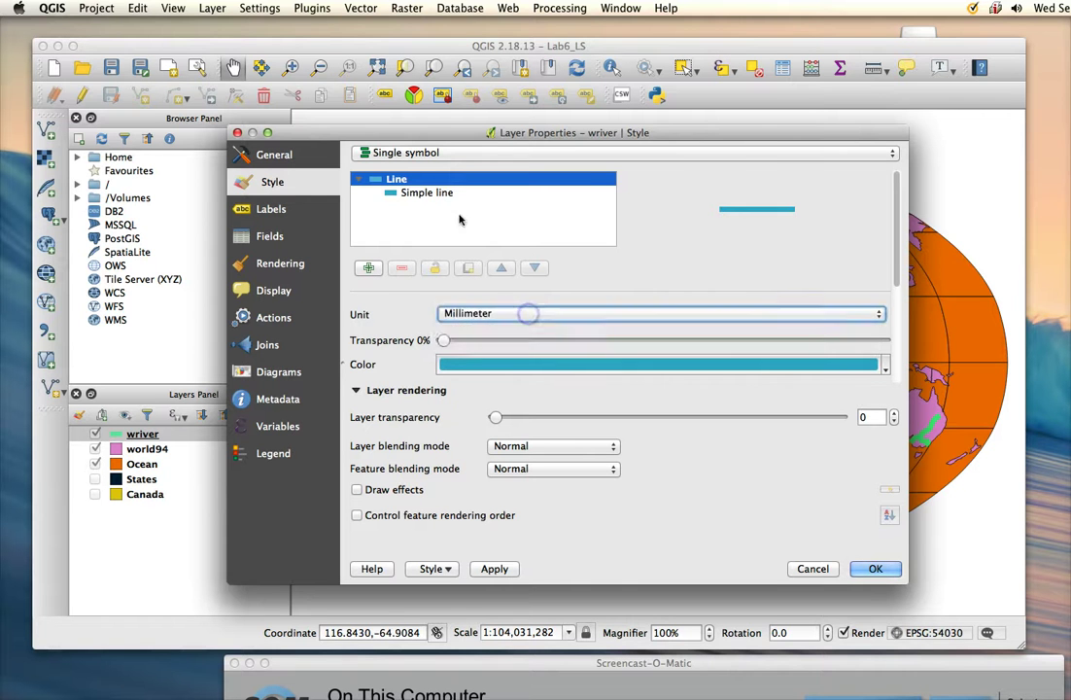
{"action": "left_click", "coordinate": [430, 194]}
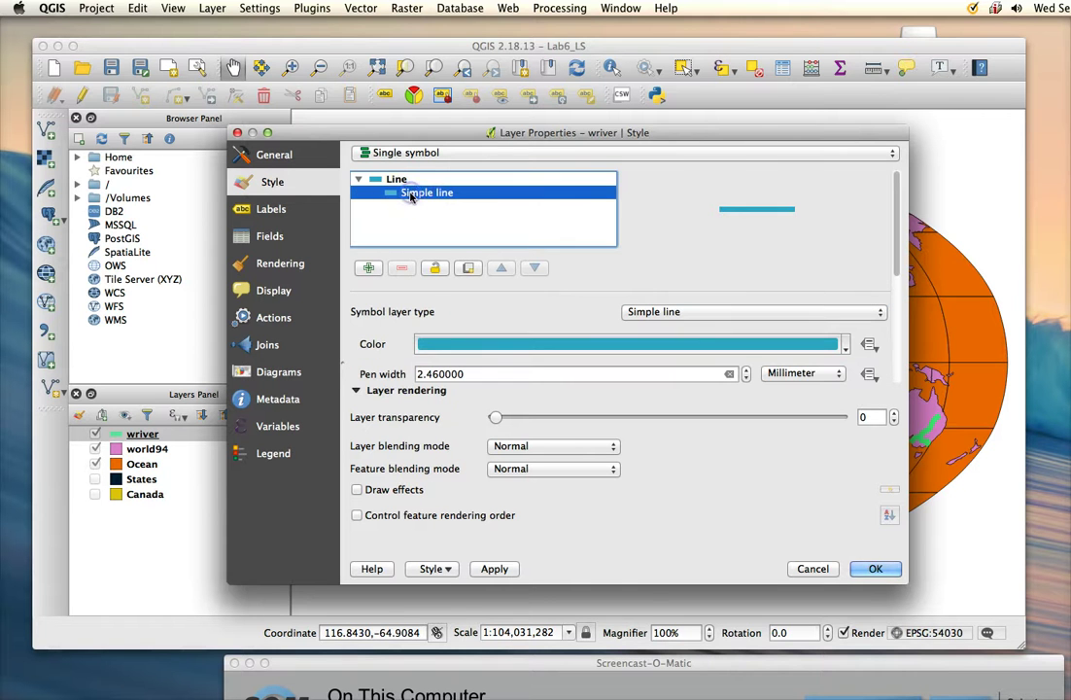
{"action": "double_click", "coordinate": [495, 373]}
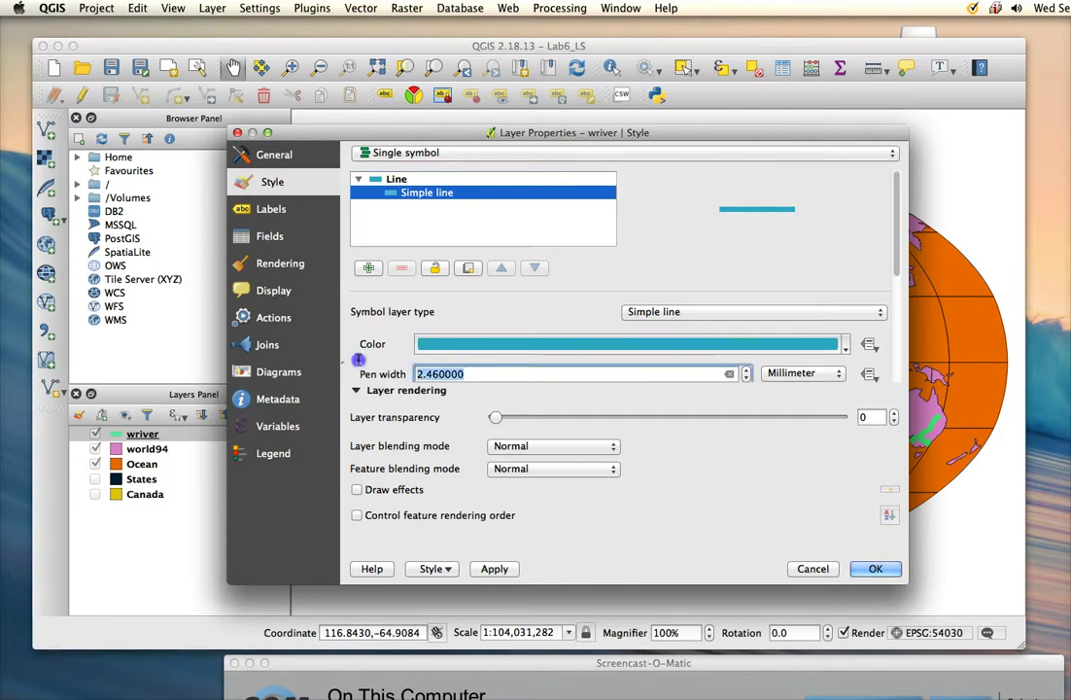
{"action": "type", "text": "1"}
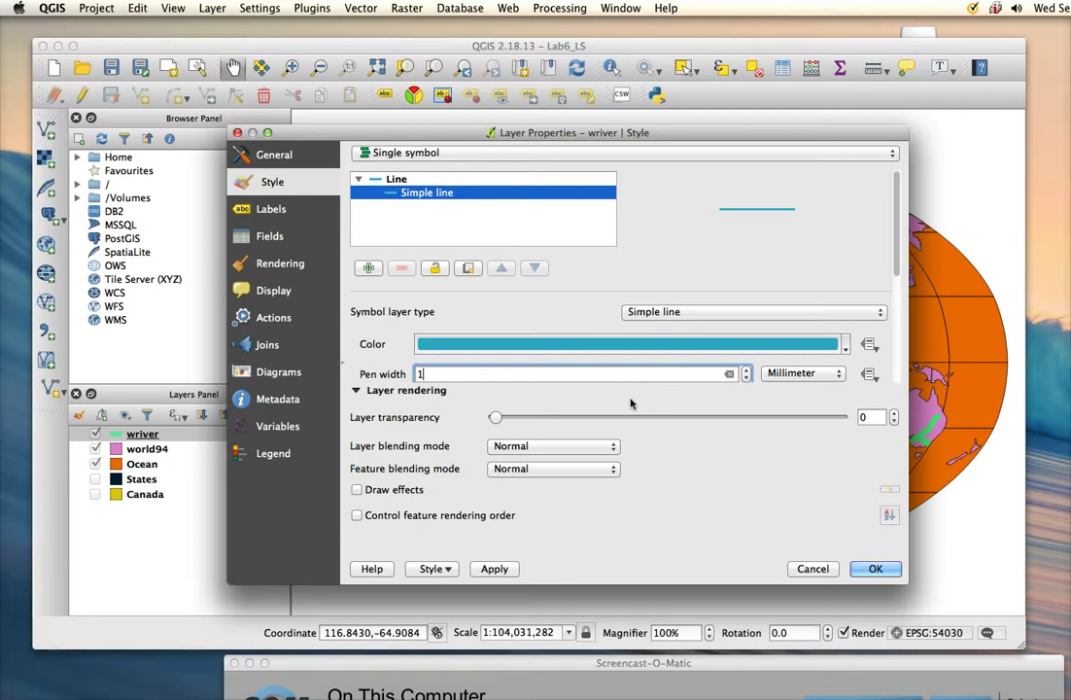
{"action": "left_click", "coordinate": [877, 569]}
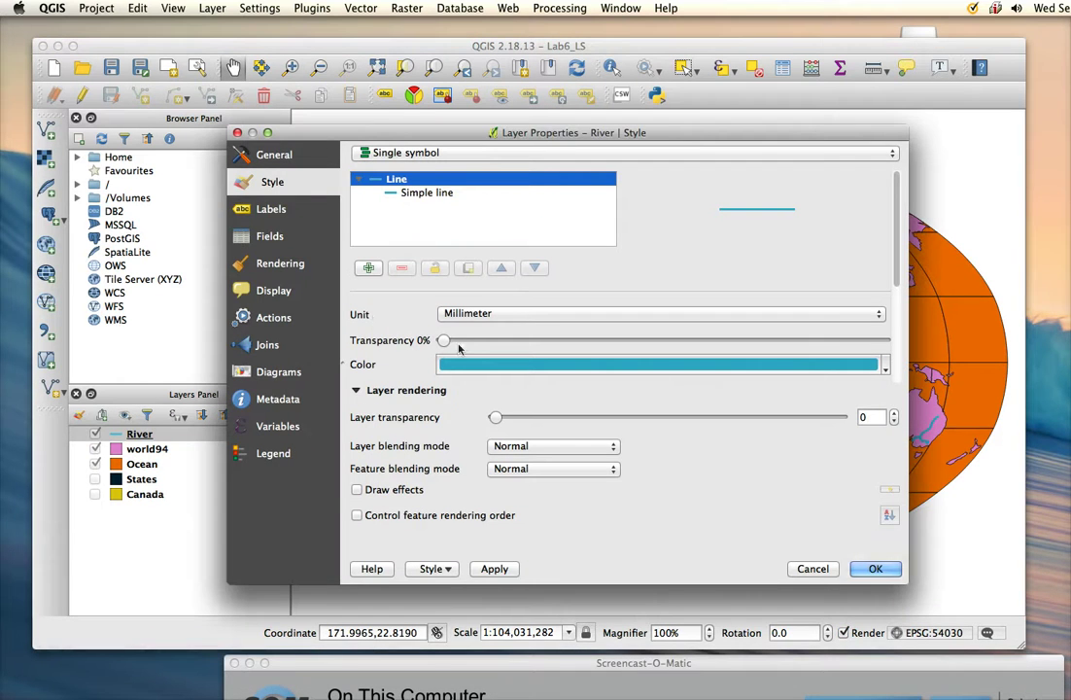
- Reduce the pen width of the River layer's simple line further and accept the layer properties
{"action": "left_click", "coordinate": [405, 196]}
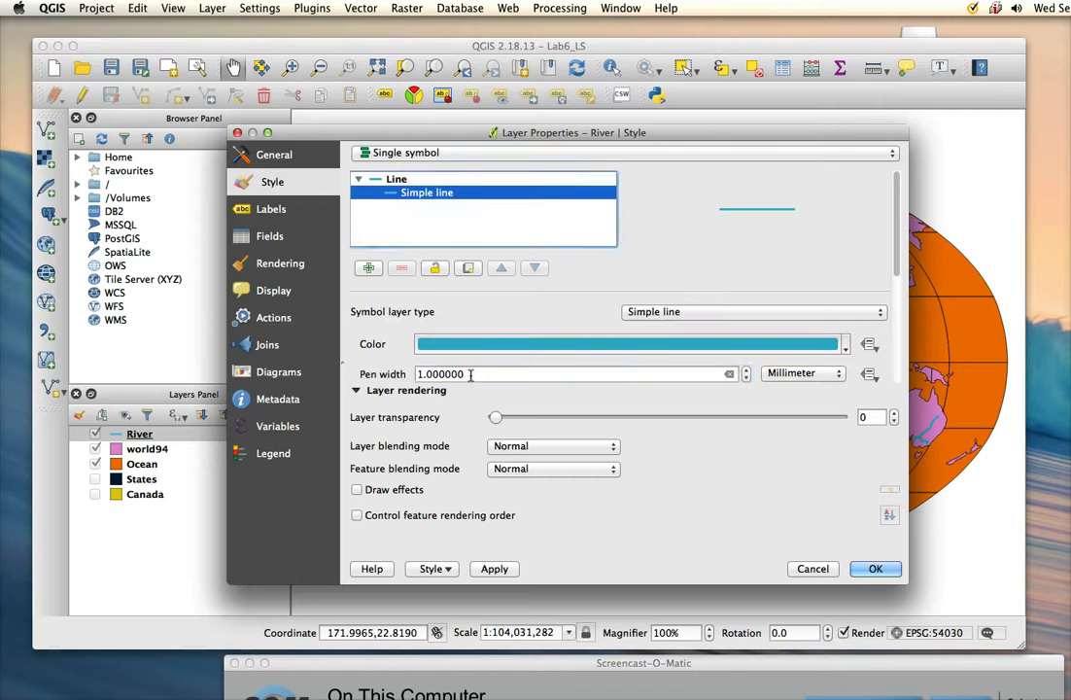
{"action": "left_click", "coordinate": [745, 378]}
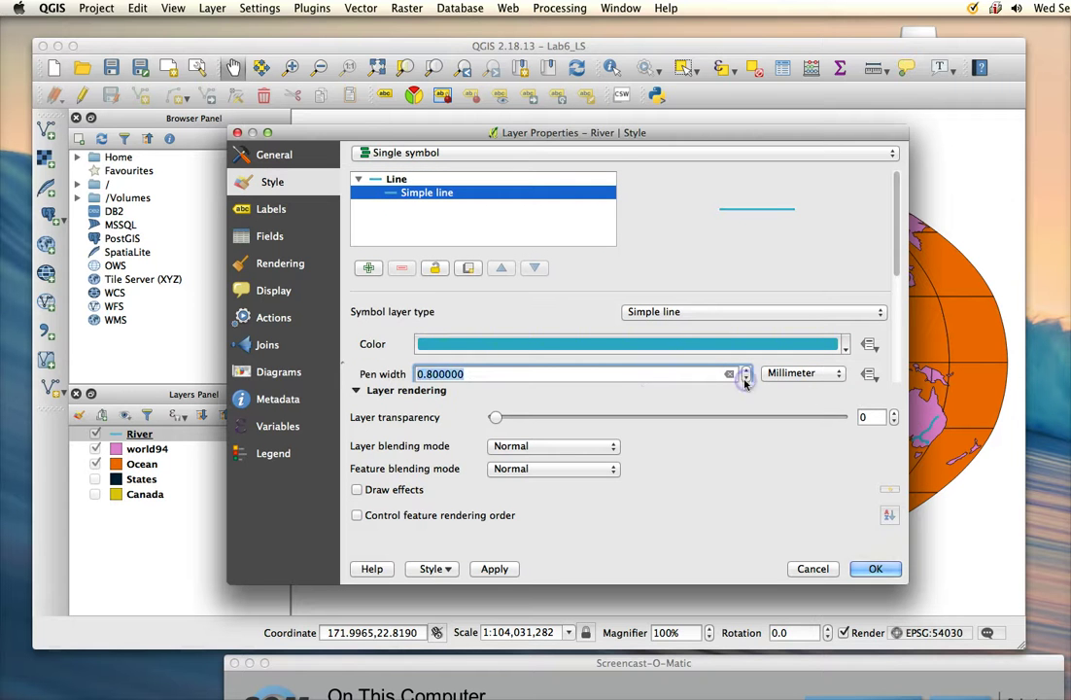
{"action": "left_click", "coordinate": [745, 378]}
{"action": "left_click", "coordinate": [745, 378]}
{"action": "left_click", "coordinate": [745, 378]}
{"action": "left_click", "coordinate": [745, 378]}
{"action": "left_click", "coordinate": [746, 369]}
{"action": "left_click", "coordinate": [745, 369]}
{"action": "left_click", "coordinate": [874, 568]}
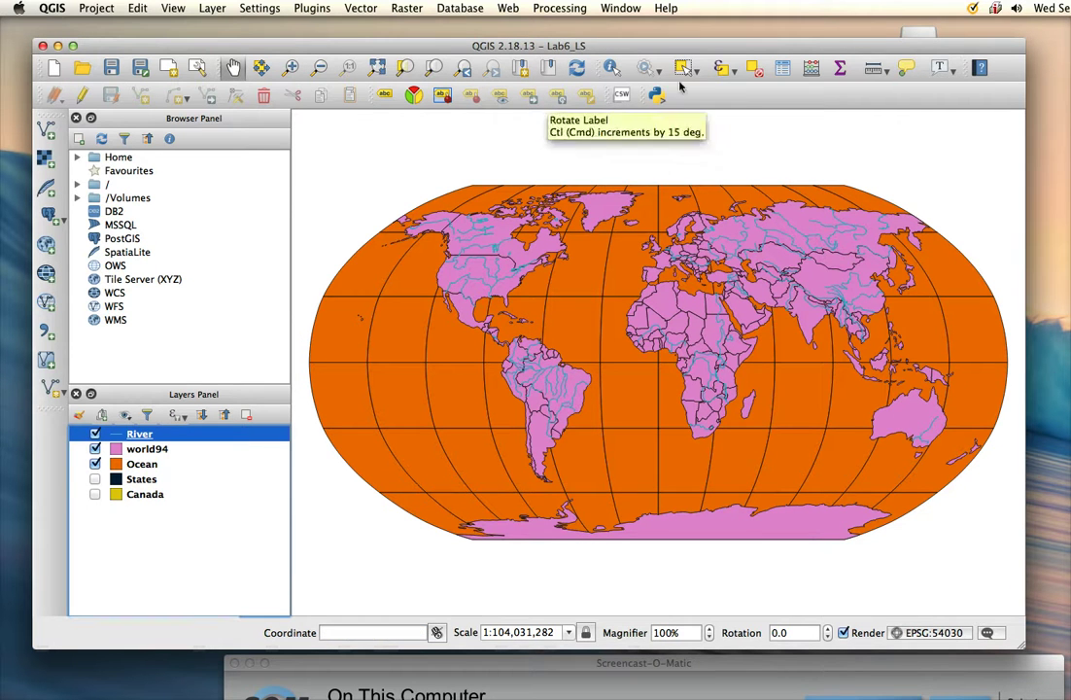
- Use Identify Features on the River layer to query spots in northern Africa and a river in China
{"action": "left_click", "coordinate": [610, 68]}
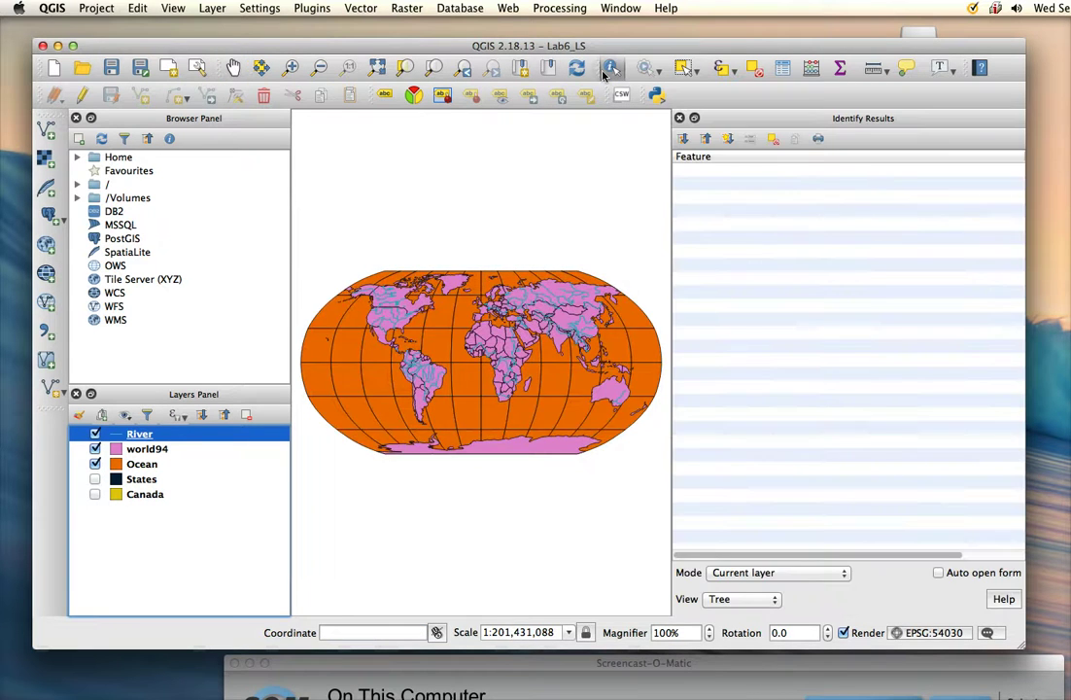
{"action": "left_click", "coordinate": [496, 335]}
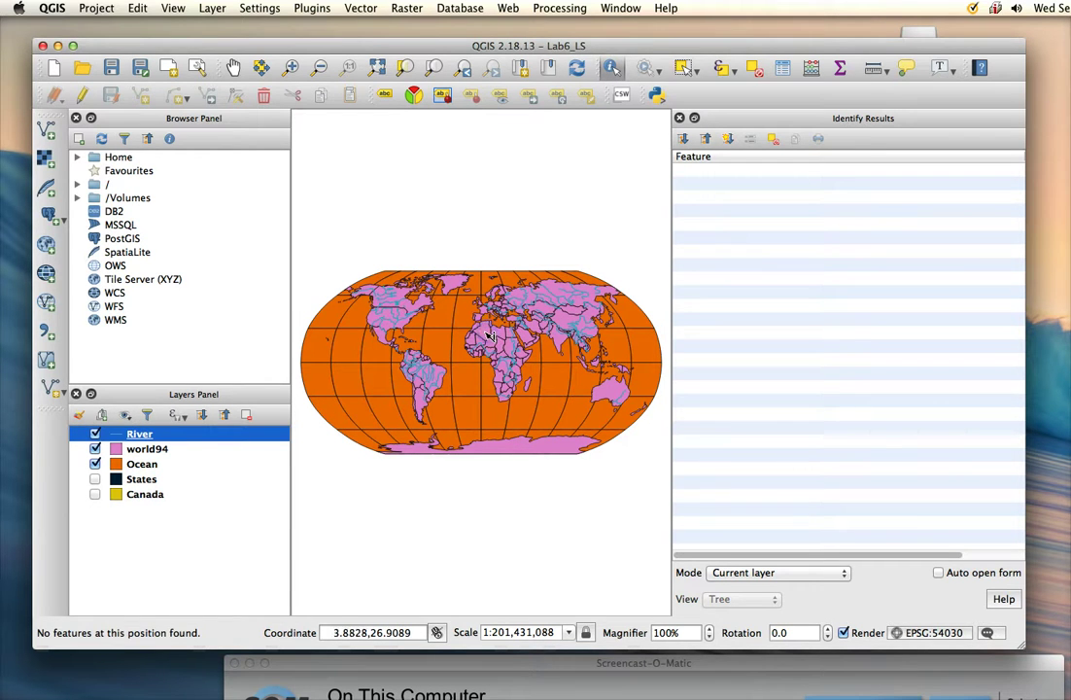
{"action": "left_click", "coordinate": [489, 336]}
{"action": "left_click", "coordinate": [497, 346]}
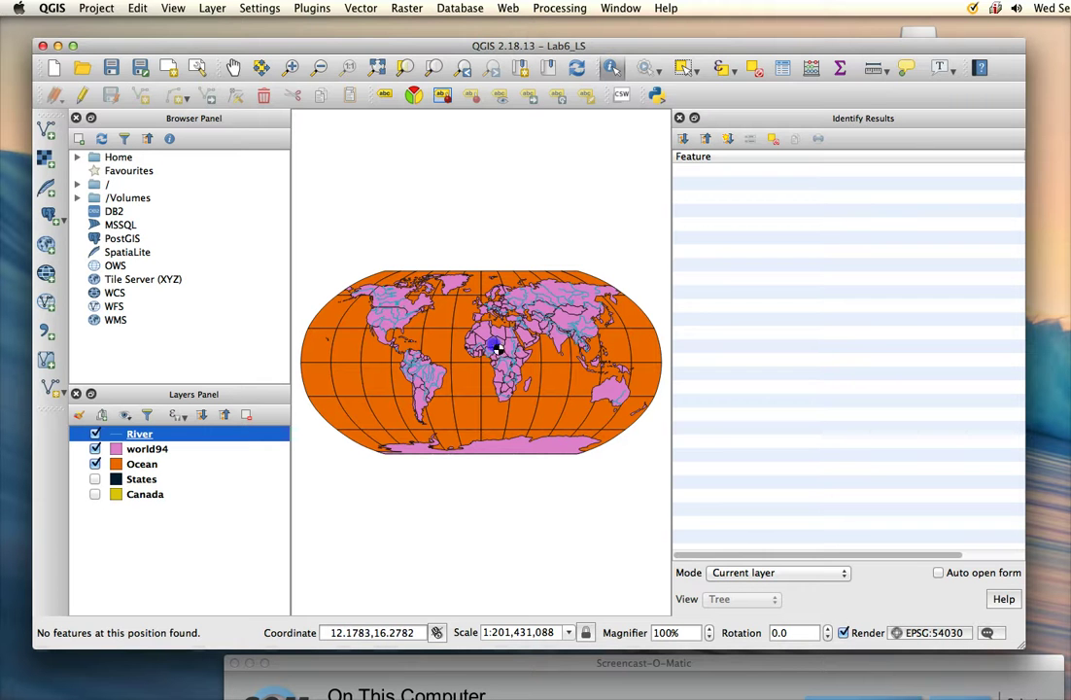
{"action": "left_click", "coordinate": [568, 322]}
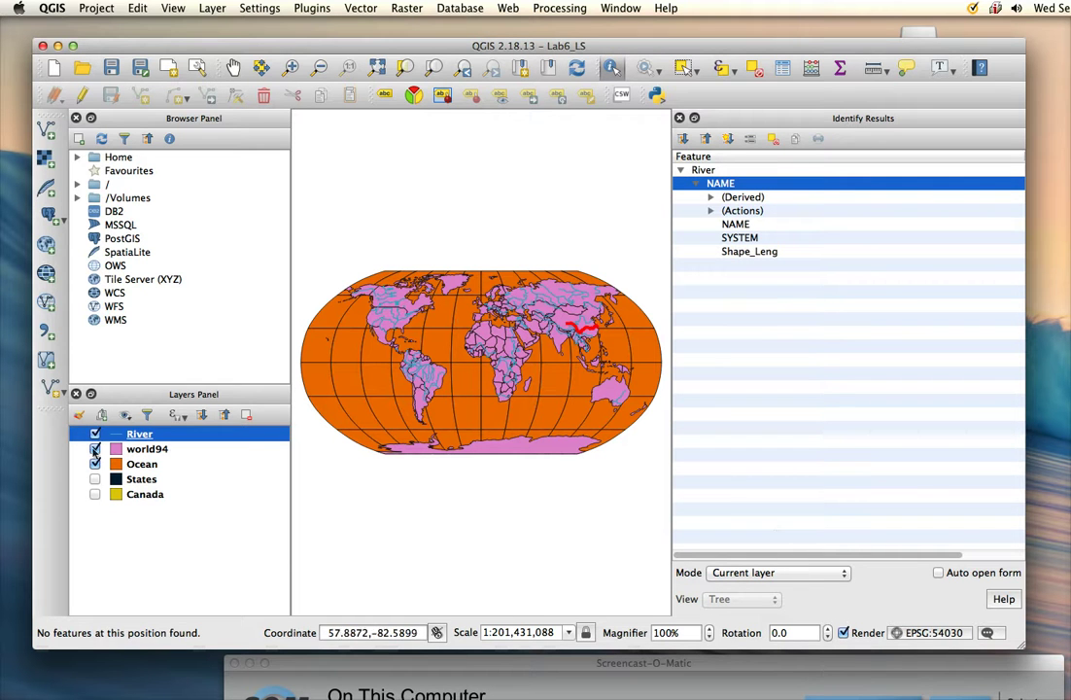
- Identify Algeria in the world94 layer and adjust the results columns to read its attribute names and values
{"action": "left_click", "coordinate": [153, 452]}
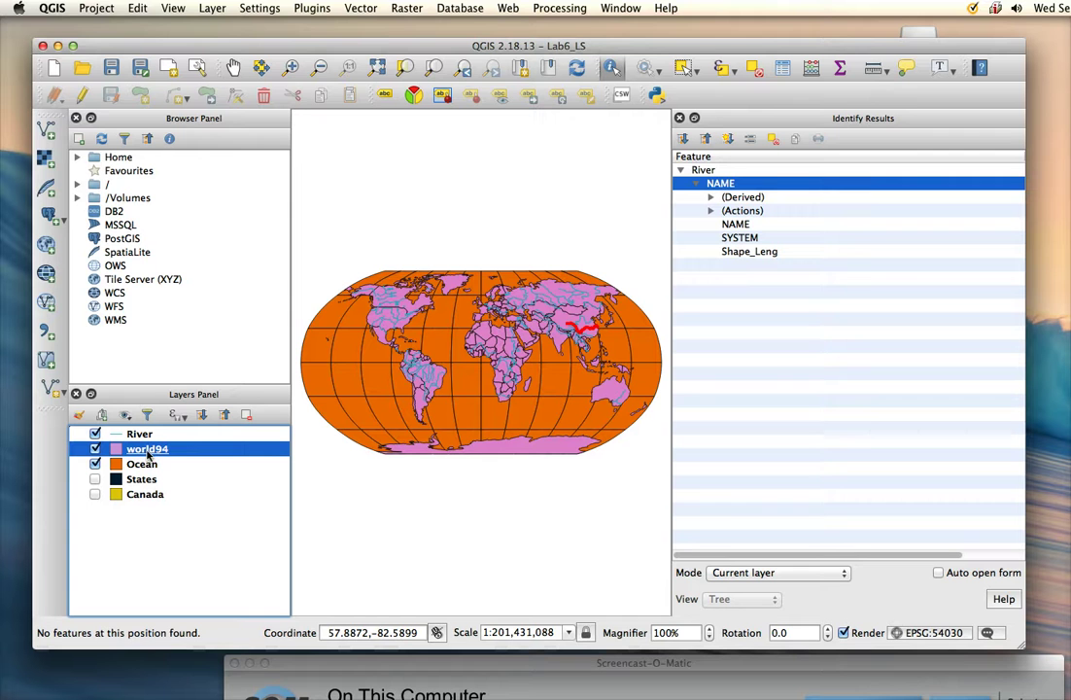
{"action": "left_click", "coordinate": [488, 335]}
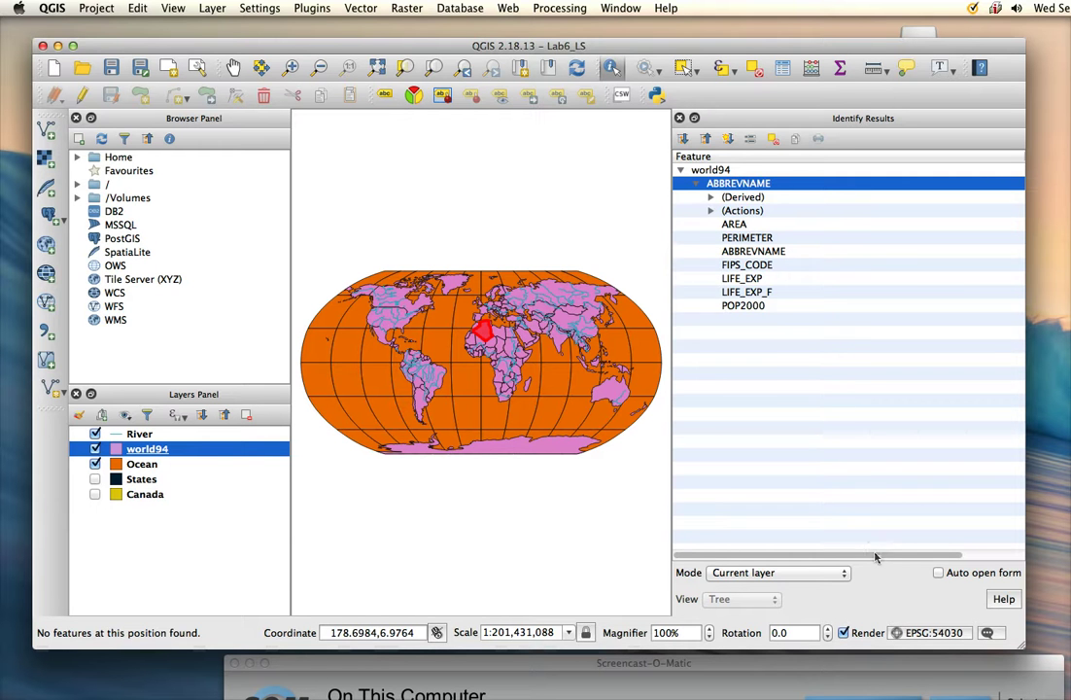
{"action": "left_click_drag", "start_coordinate": [862, 557], "coordinate": [956, 559]}
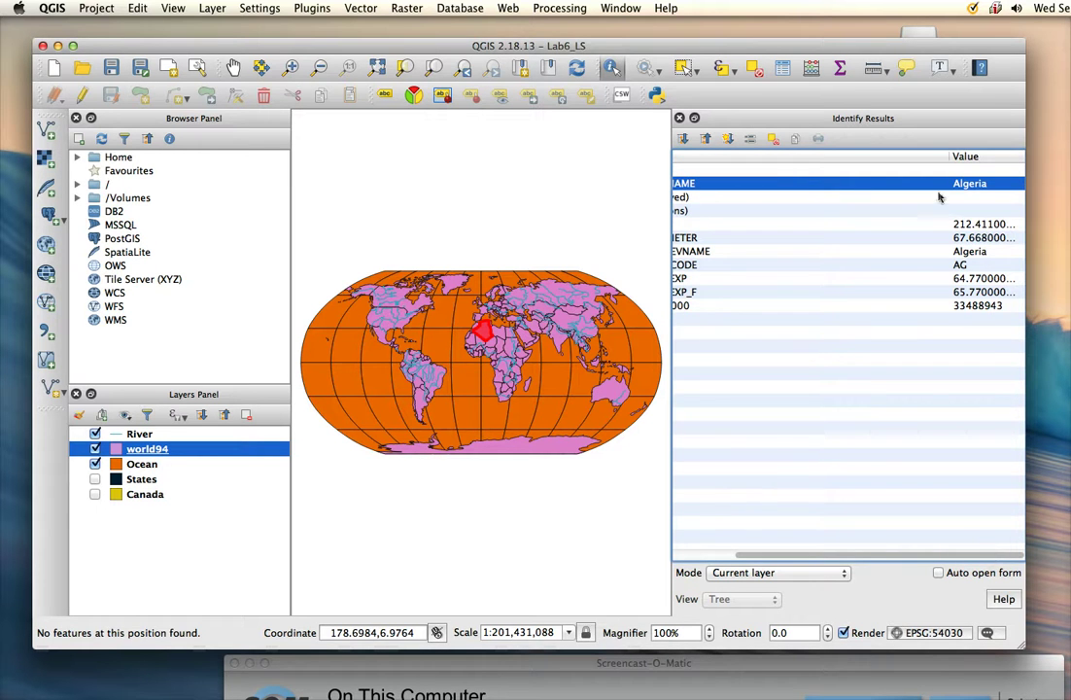
{"action": "left_click_drag", "start_coordinate": [949, 158], "coordinate": [802, 183]}
{"action": "left_click", "coordinate": [806, 391]}
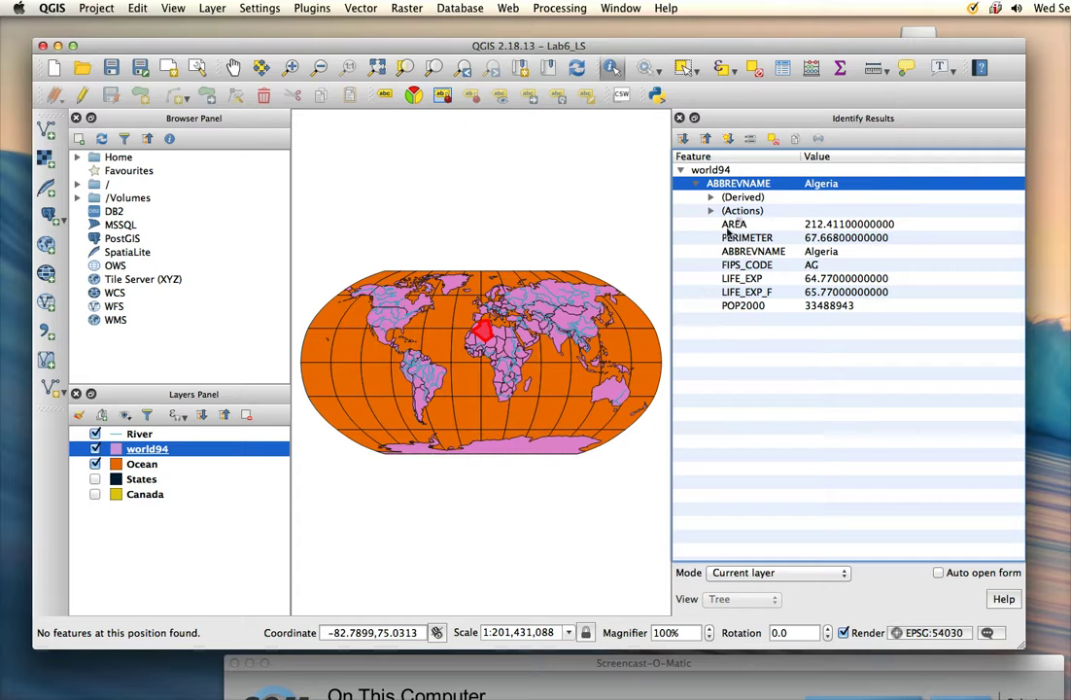
{"action": "left_click", "coordinate": [835, 252]}
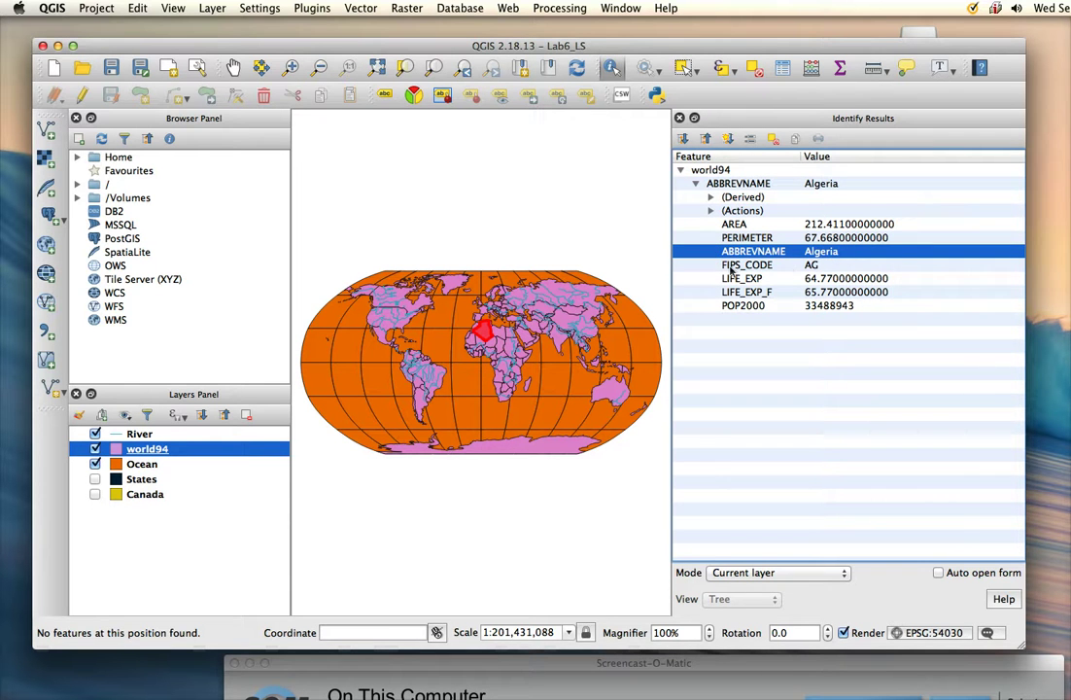
- Identify Australia in the world94 layer, clear the results and close the Identify Results panel
{"action": "left_click", "coordinate": [616, 394]}
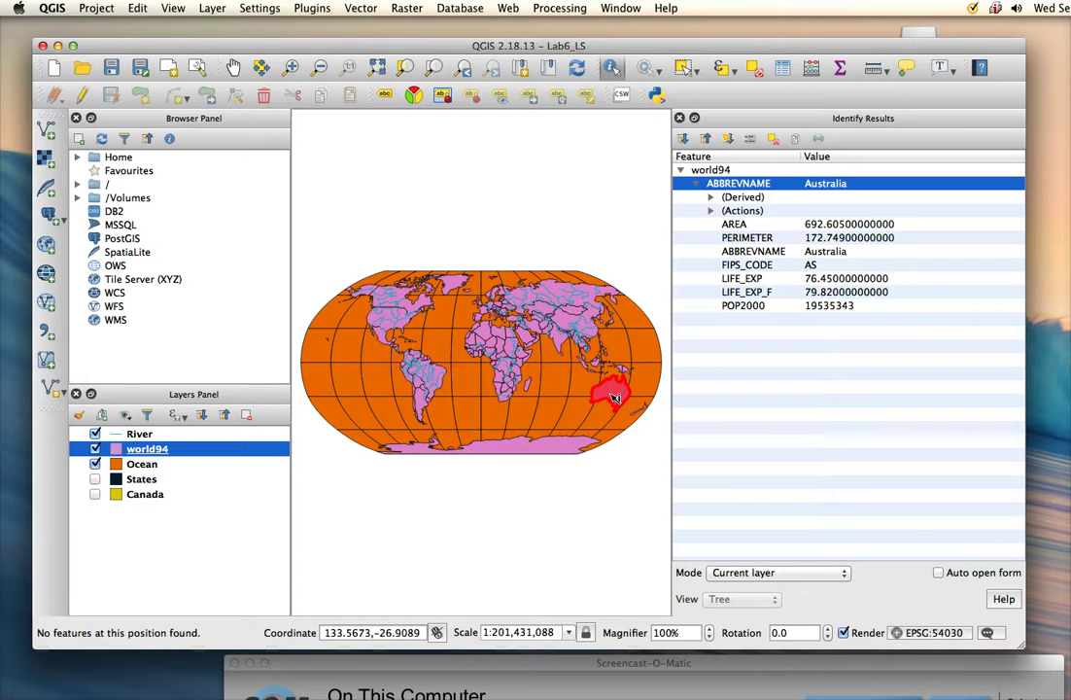
{"action": "left_click", "coordinate": [774, 141]}
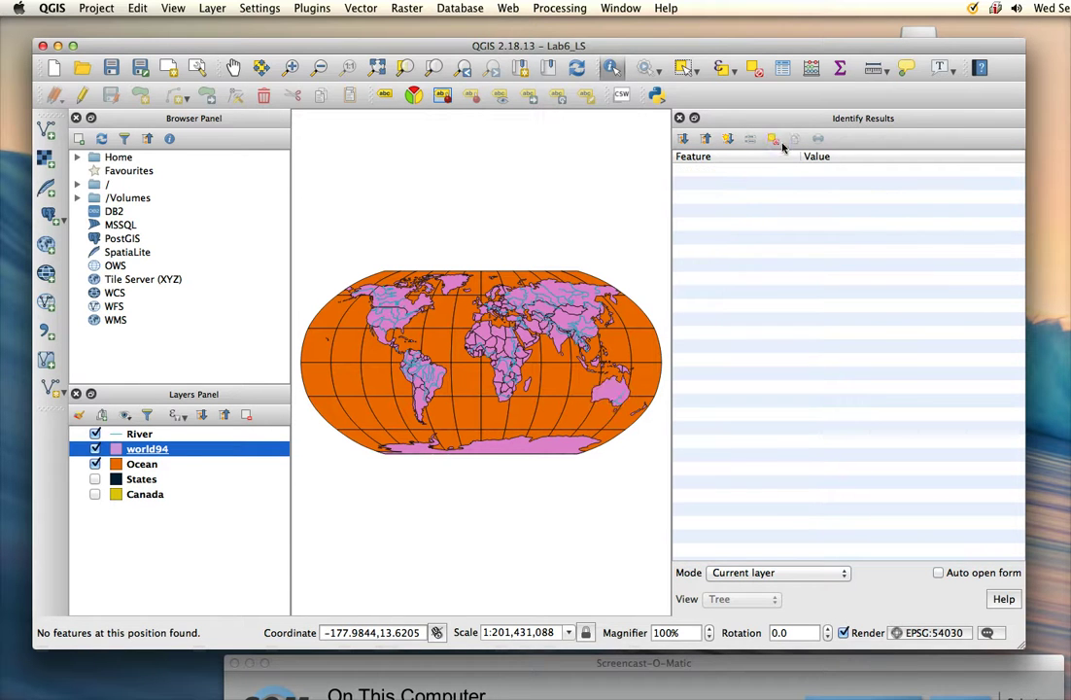
{"action": "left_click", "coordinate": [679, 117]}
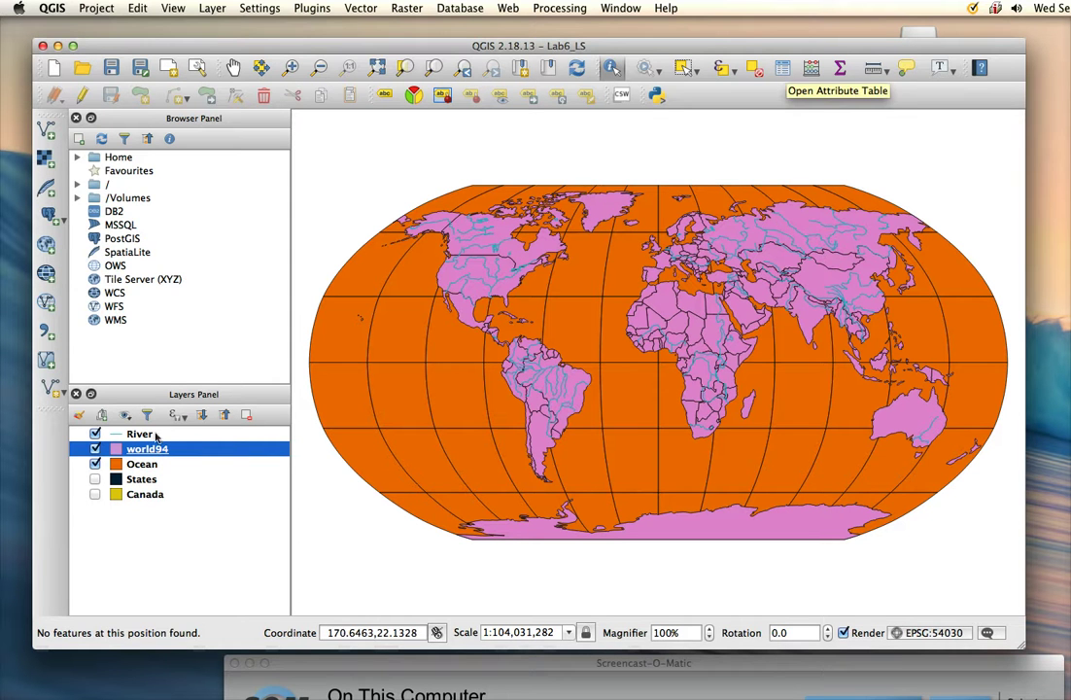
- Open the world94 layer's attribute table, widen it to examine the columns, select the Luxembourg record and close the table
{"action": "left_click", "coordinate": [194, 453]}
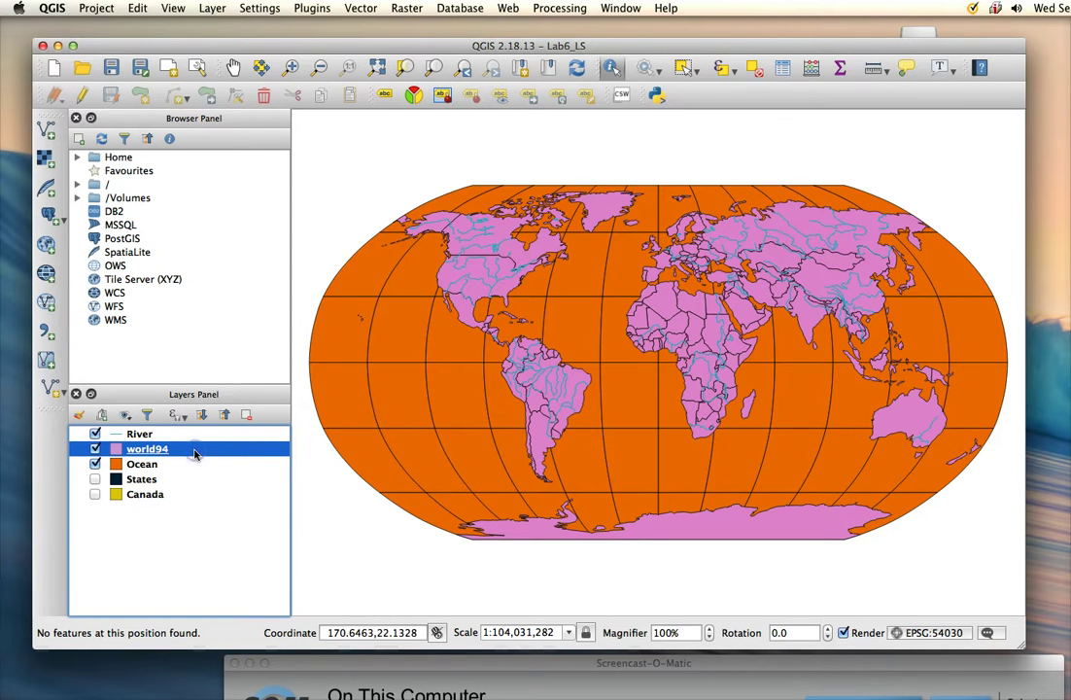
{"action": "left_click", "coordinate": [783, 69]}
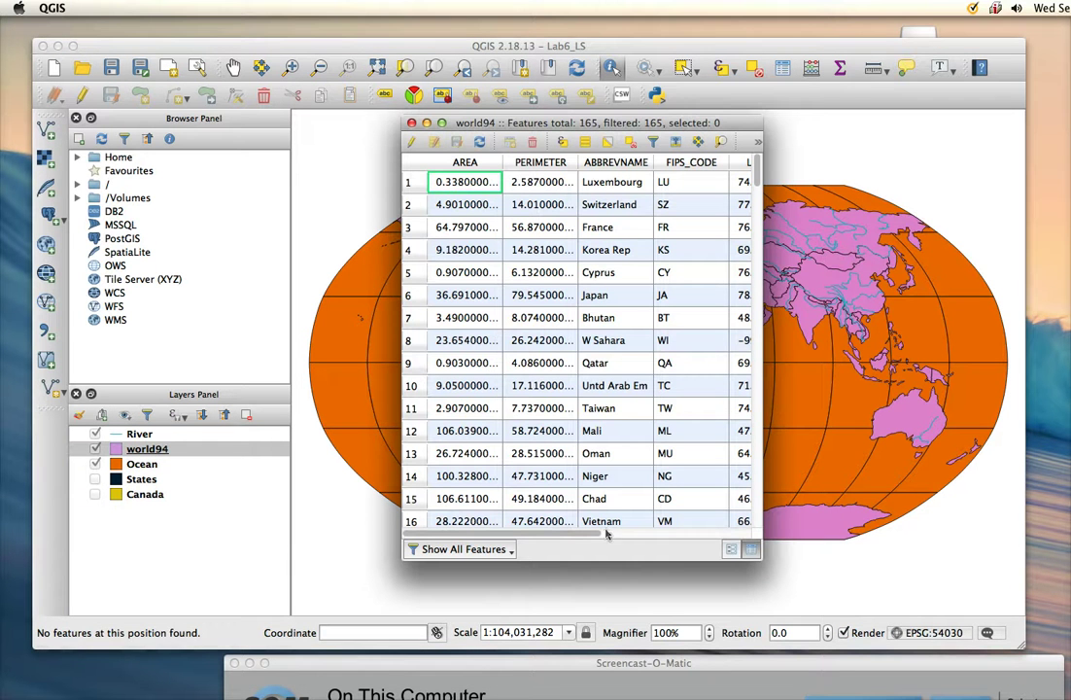
{"action": "left_click_drag", "start_coordinate": [760, 561], "coordinate": [893, 572]}
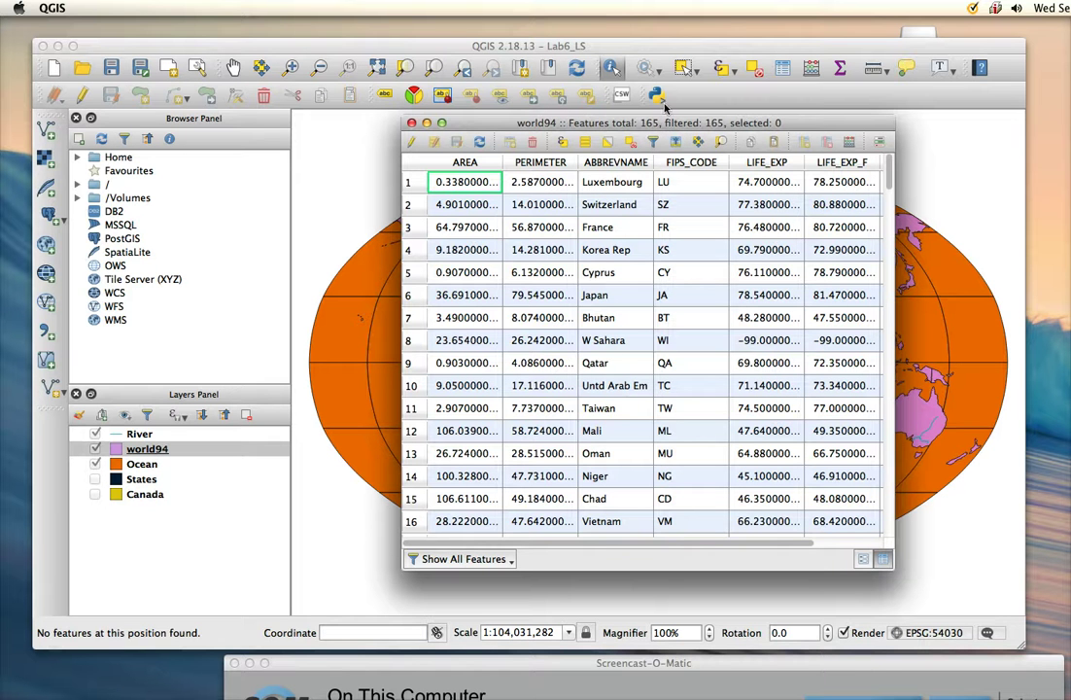
{"action": "left_click", "coordinate": [411, 183]}
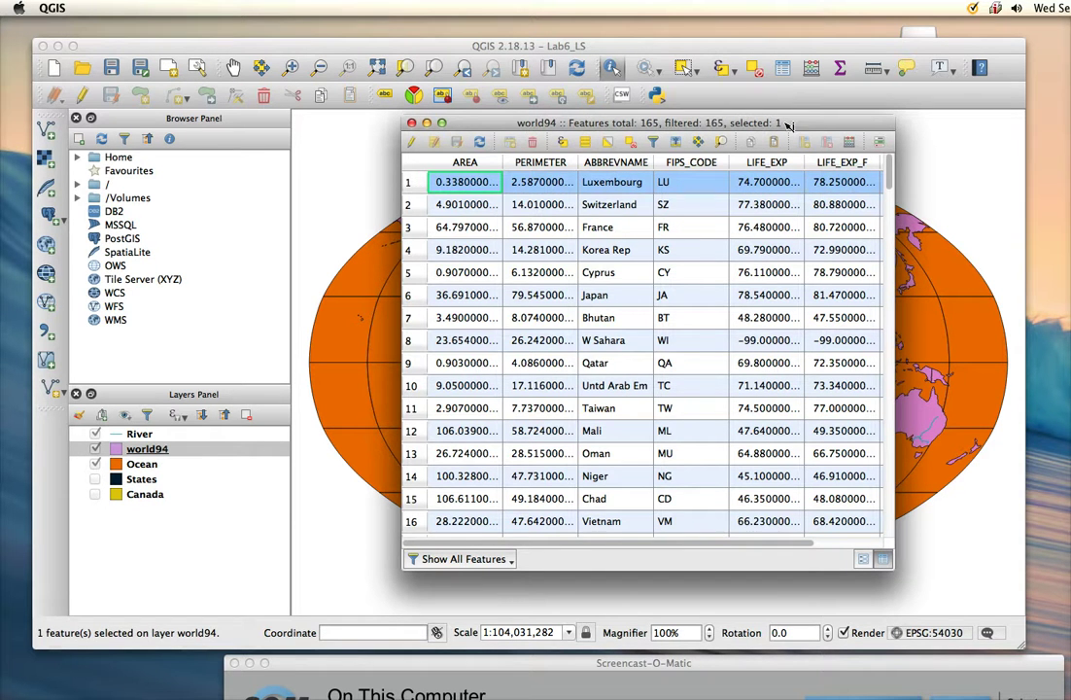
{"action": "left_click_drag", "start_coordinate": [804, 126], "coordinate": [730, 148]}
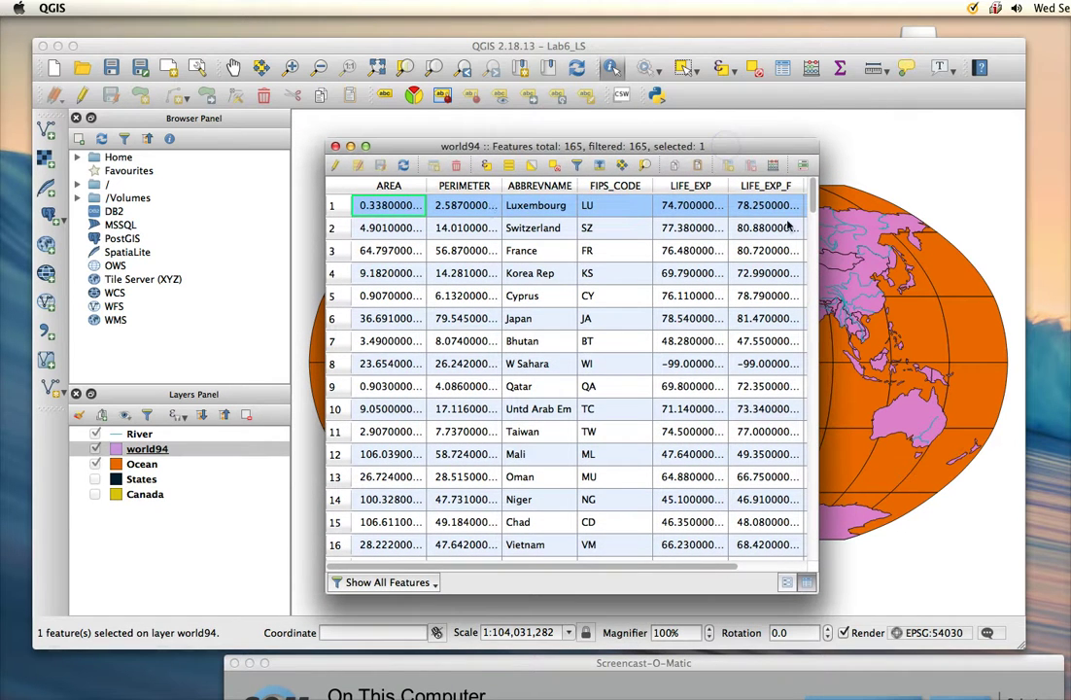
{"action": "left_click", "coordinate": [699, 207]}
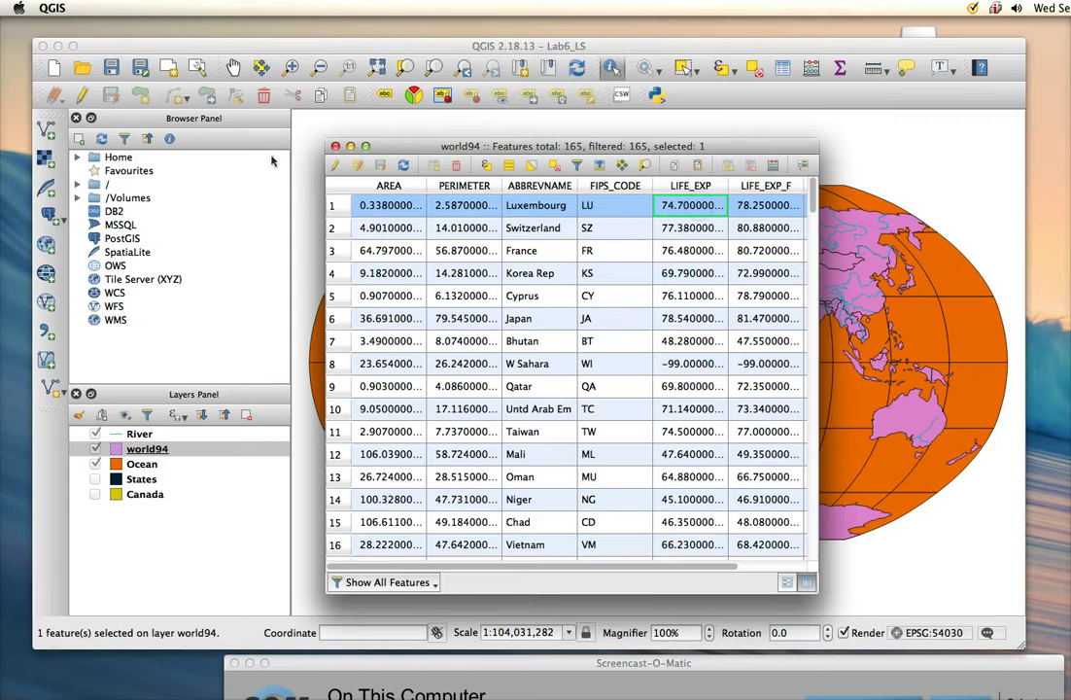
{"action": "left_click", "coordinate": [335, 146]}
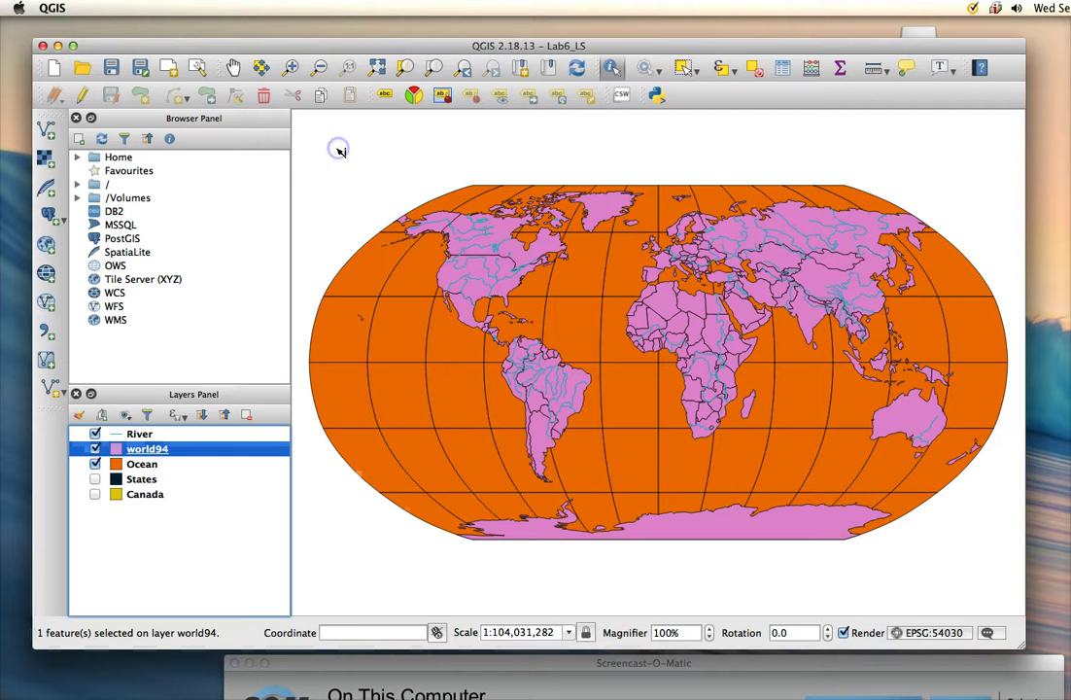
- In the world94 layer properties, enable labels for the layer and label the features with the ABBREVNAME field
{"action": "left_click", "coordinate": [210, 514]}
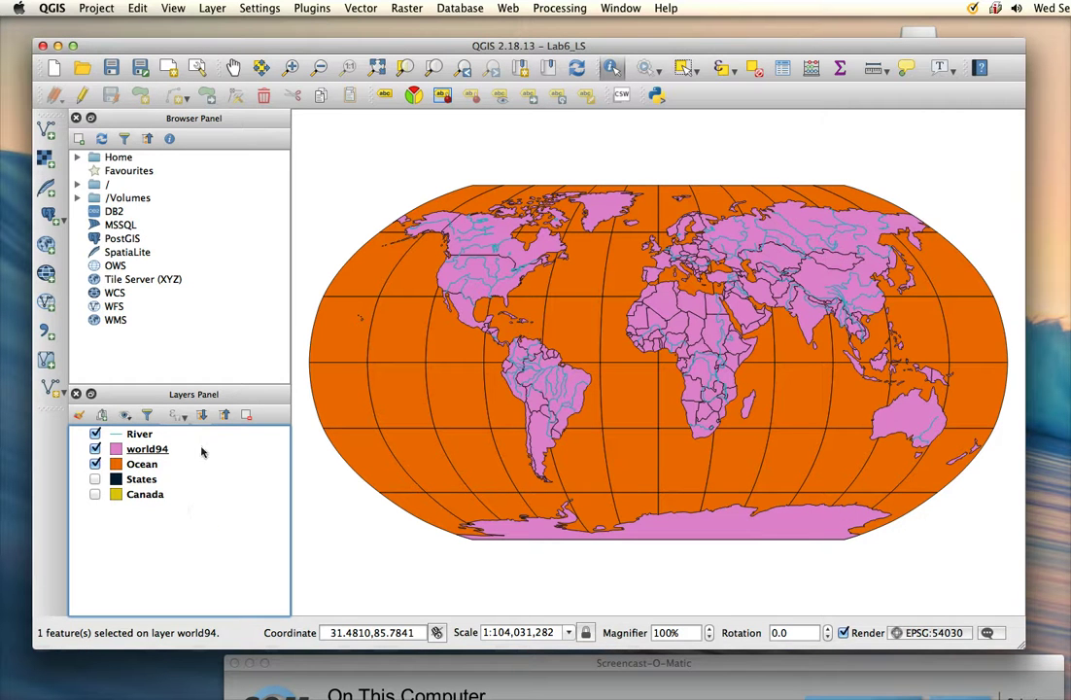
{"action": "left_click", "coordinate": [150, 452]}
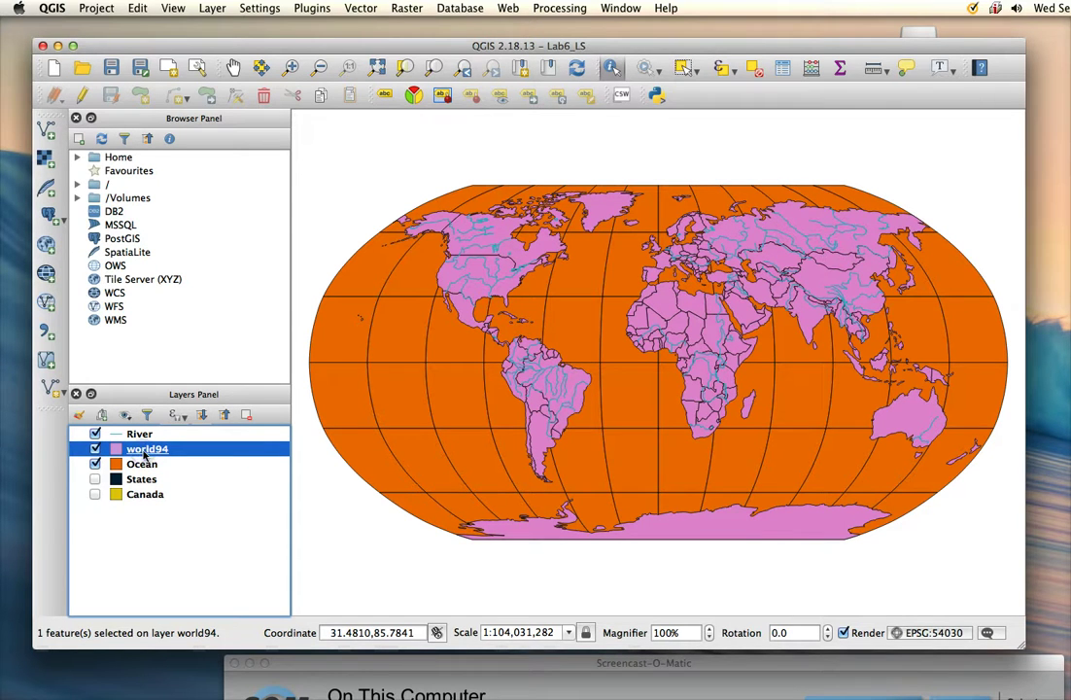
{"action": "double_click", "coordinate": [143, 454]}
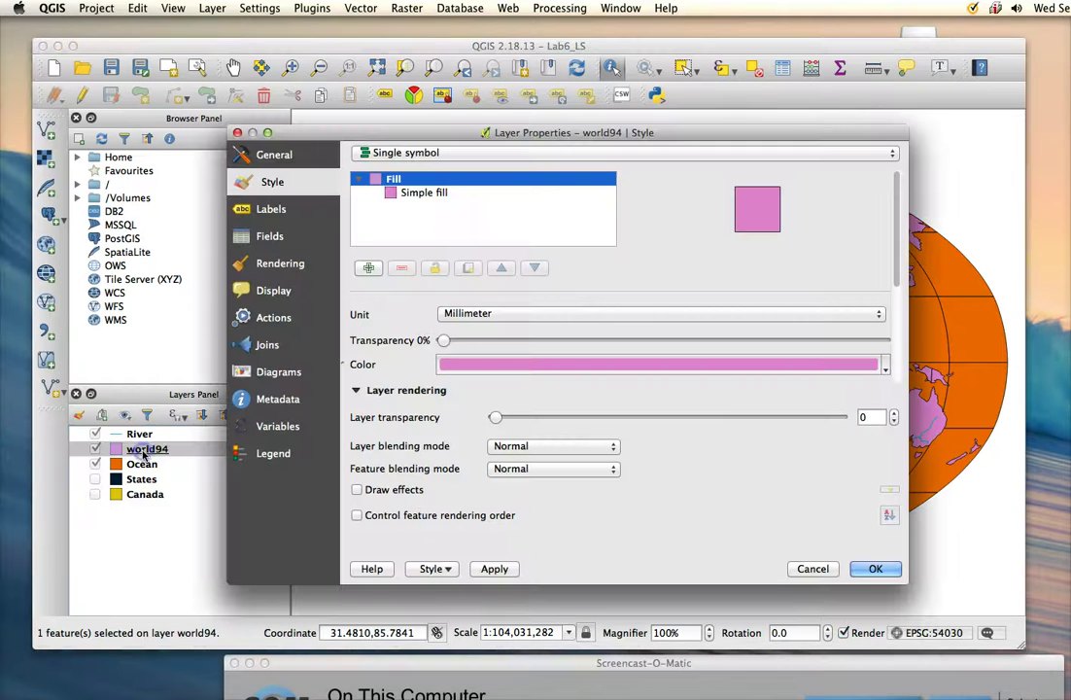
{"action": "left_click", "coordinate": [273, 211]}
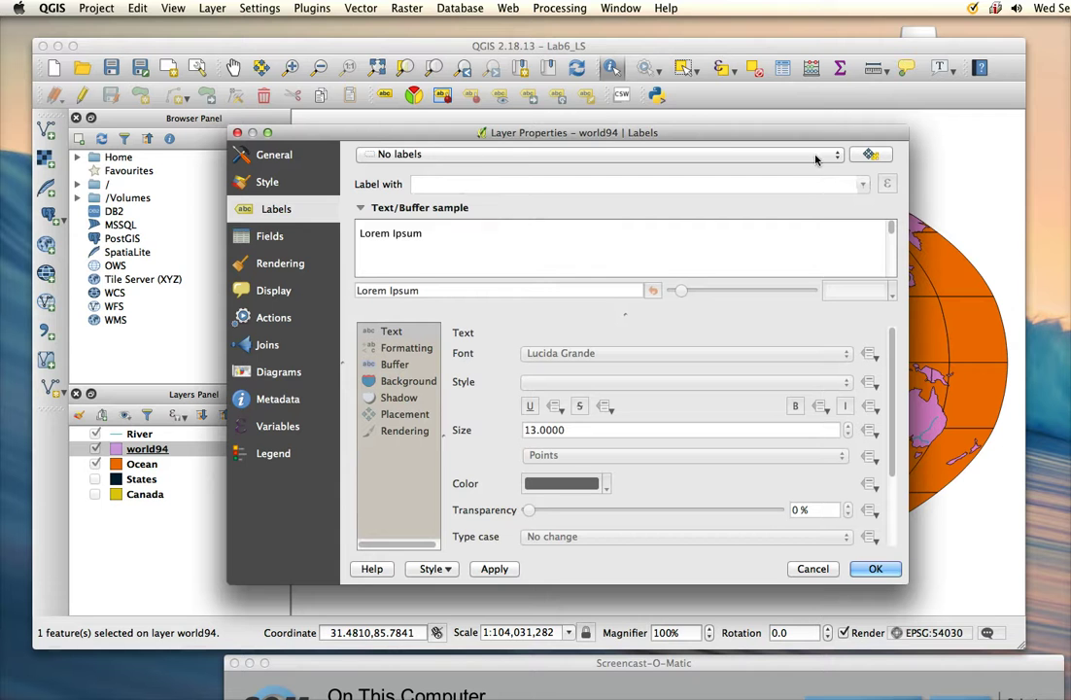
{"action": "left_click", "coordinate": [702, 154]}
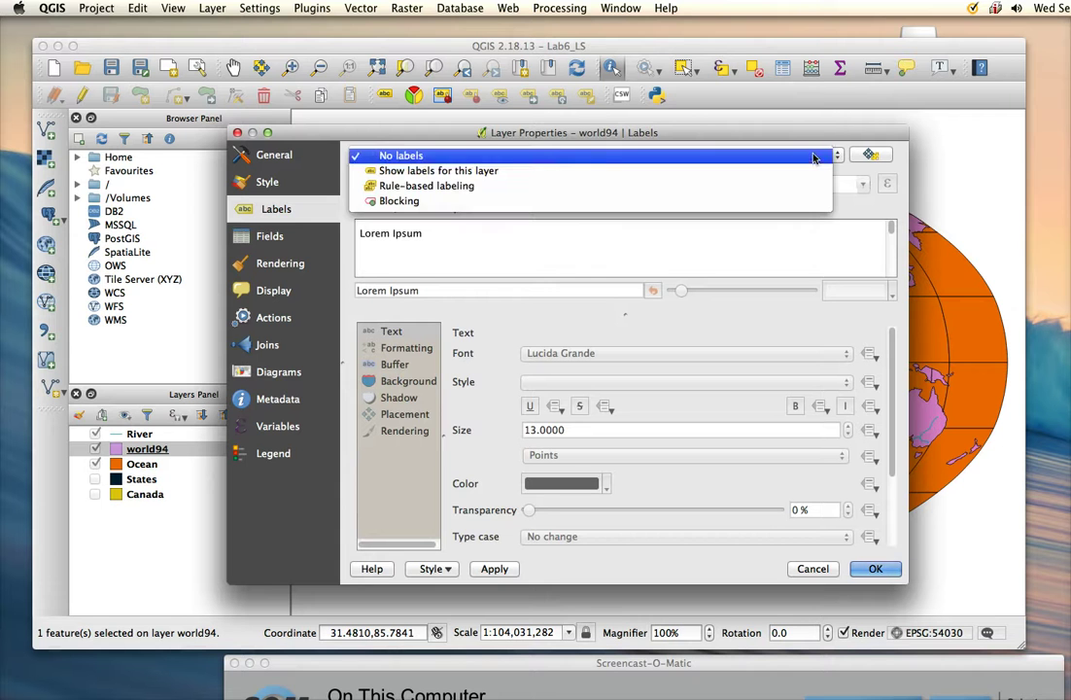
{"action": "left_click", "coordinate": [480, 172]}
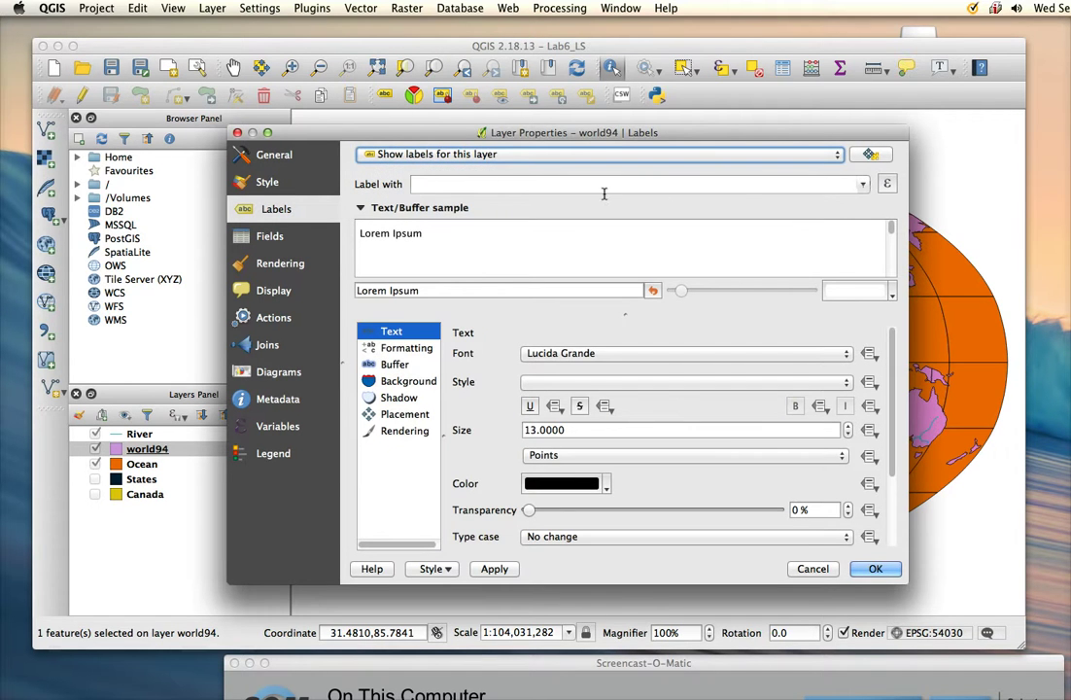
{"action": "left_click", "coordinate": [863, 185]}
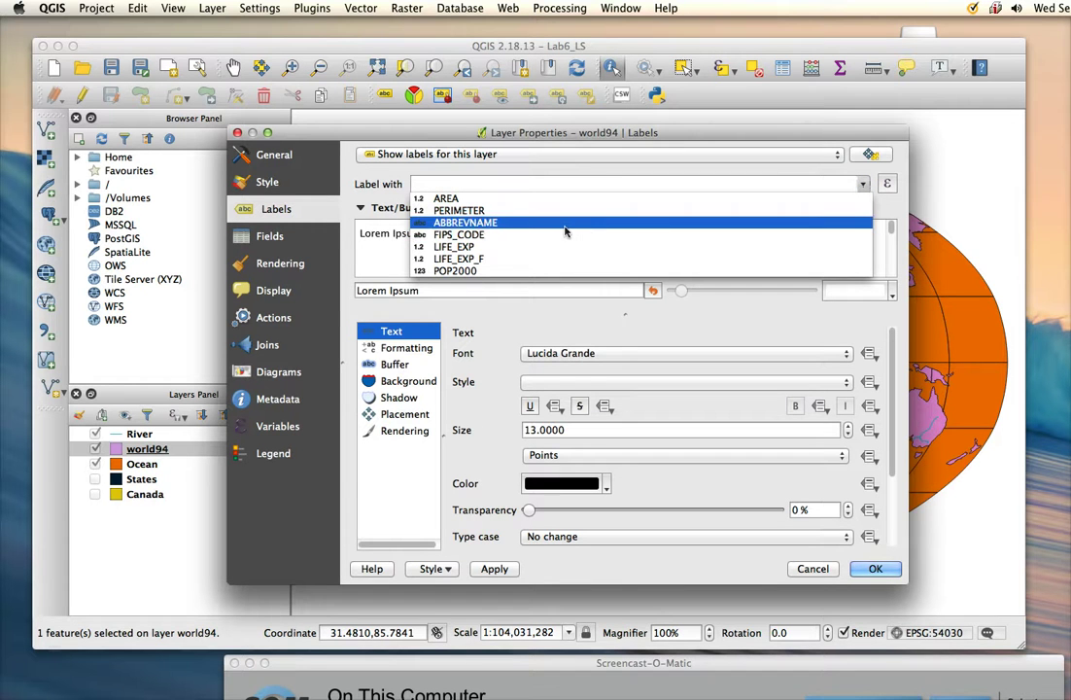
{"action": "left_click", "coordinate": [491, 225]}
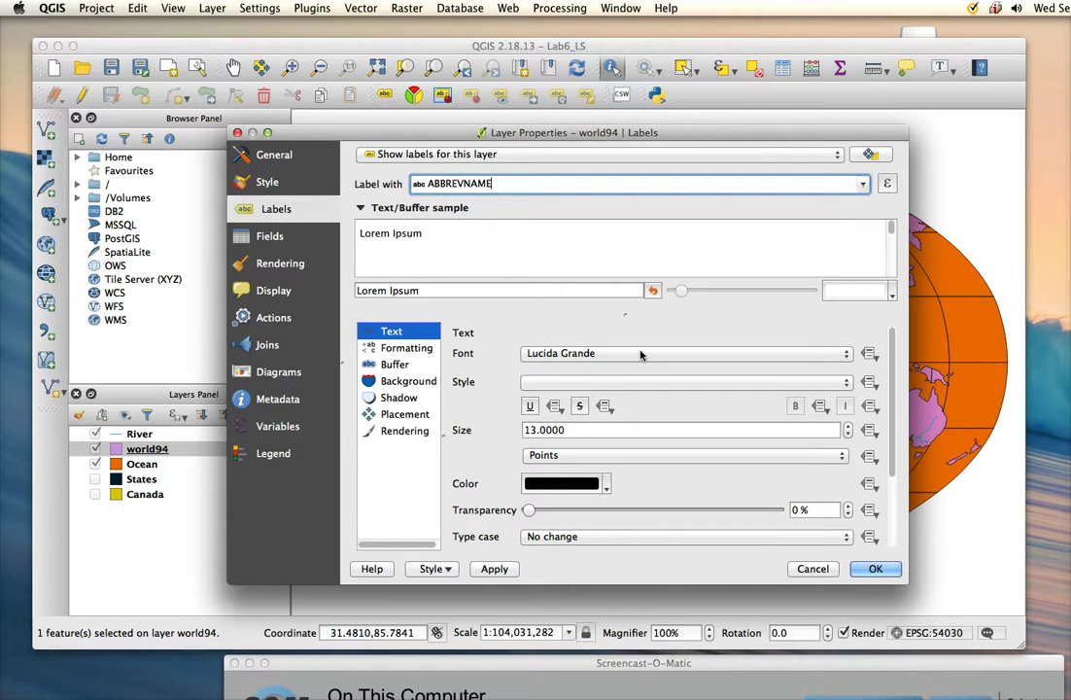
- Set the world94 label font to Marion and its text color to grey #757575, and accept the layer properties
{"action": "left_click", "coordinate": [833, 360]}
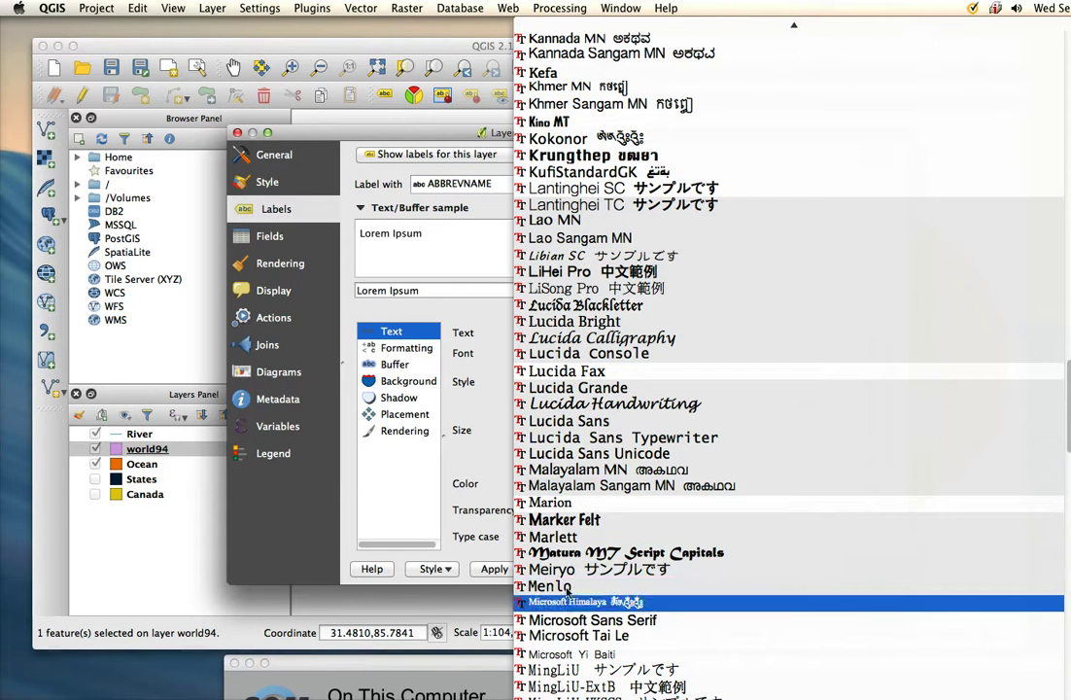
{"action": "left_click", "coordinate": [596, 499]}
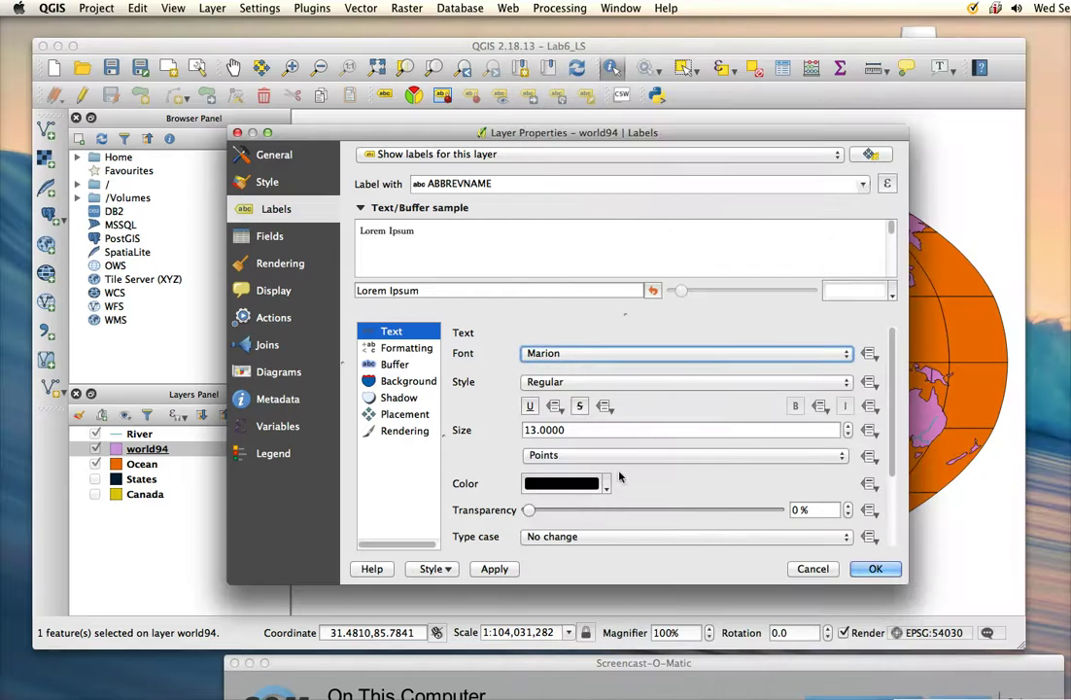
{"action": "left_click", "coordinate": [579, 487]}
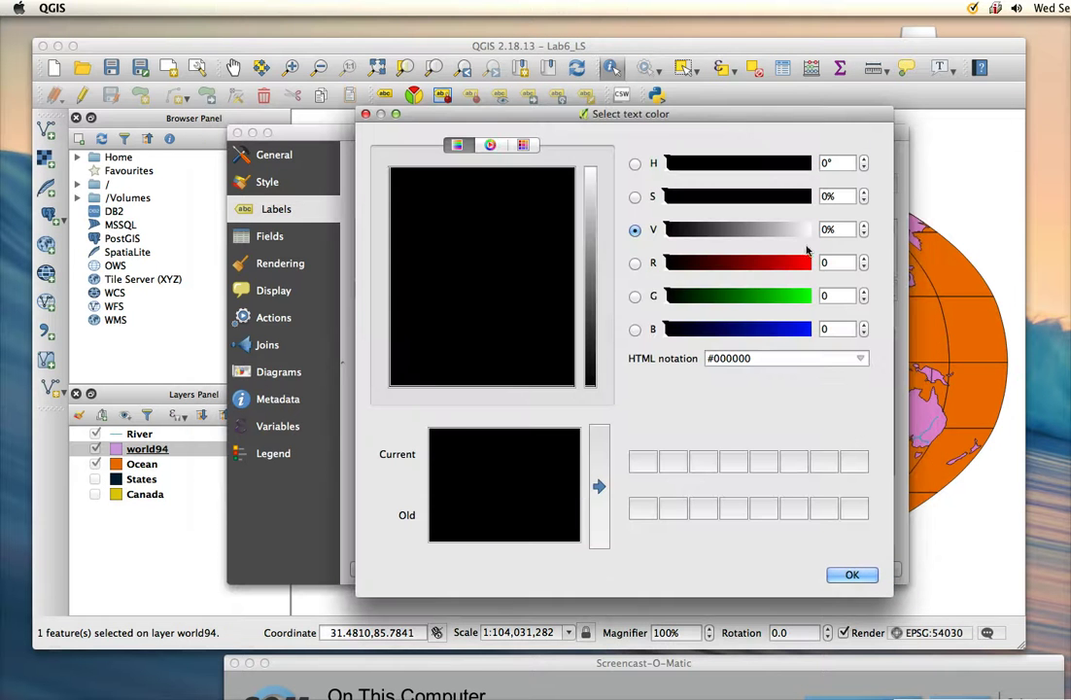
{"action": "left_click_drag", "start_coordinate": [787, 235], "coordinate": [732, 235]}
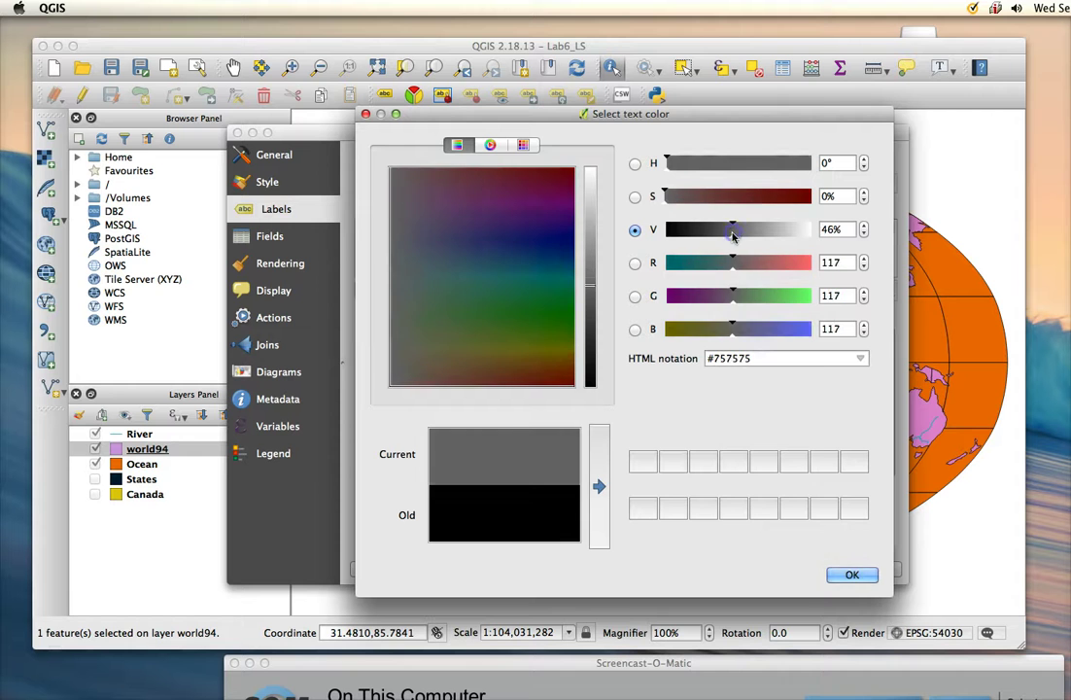
{"action": "left_click", "coordinate": [852, 574]}
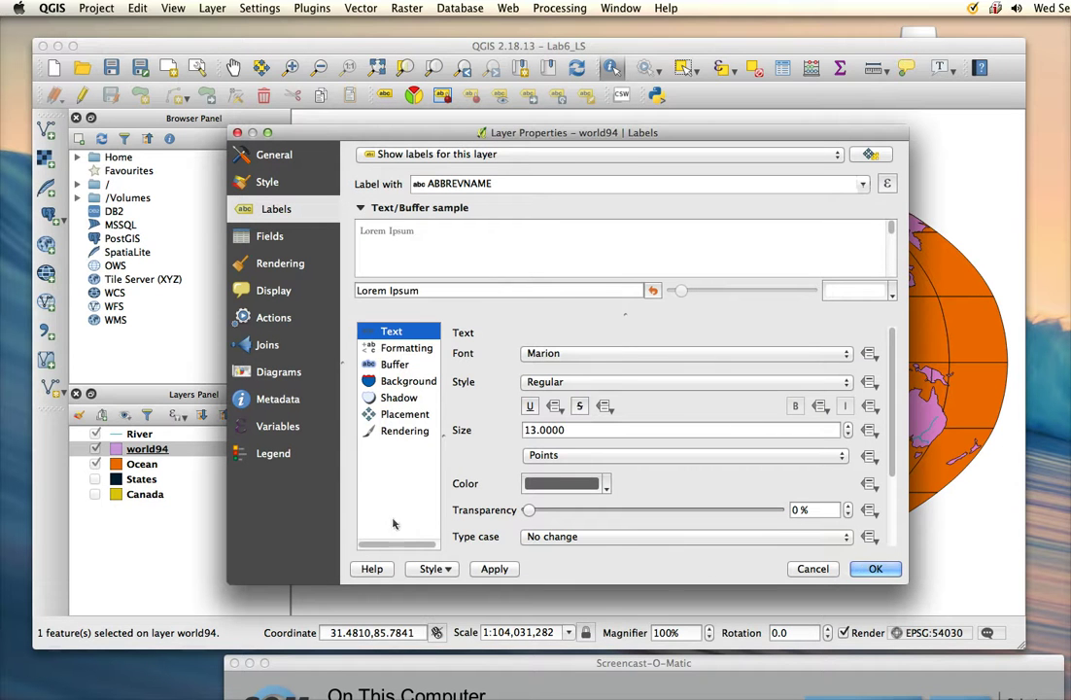
{"action": "left_click", "coordinate": [876, 574]}
{"action": "left_click", "coordinate": [880, 568]}
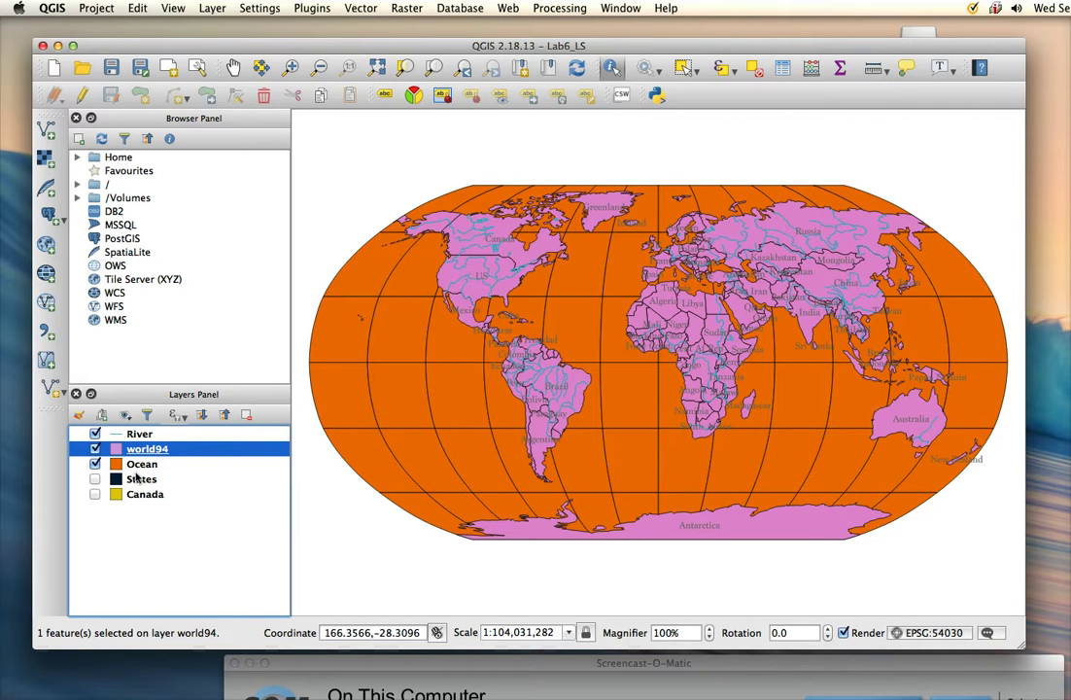
- Zoom in on North America to examine the country labels
{"action": "left_click", "coordinate": [291, 67]}
{"action": "left_click_drag", "start_coordinate": [408, 205], "coordinate": [582, 334]}
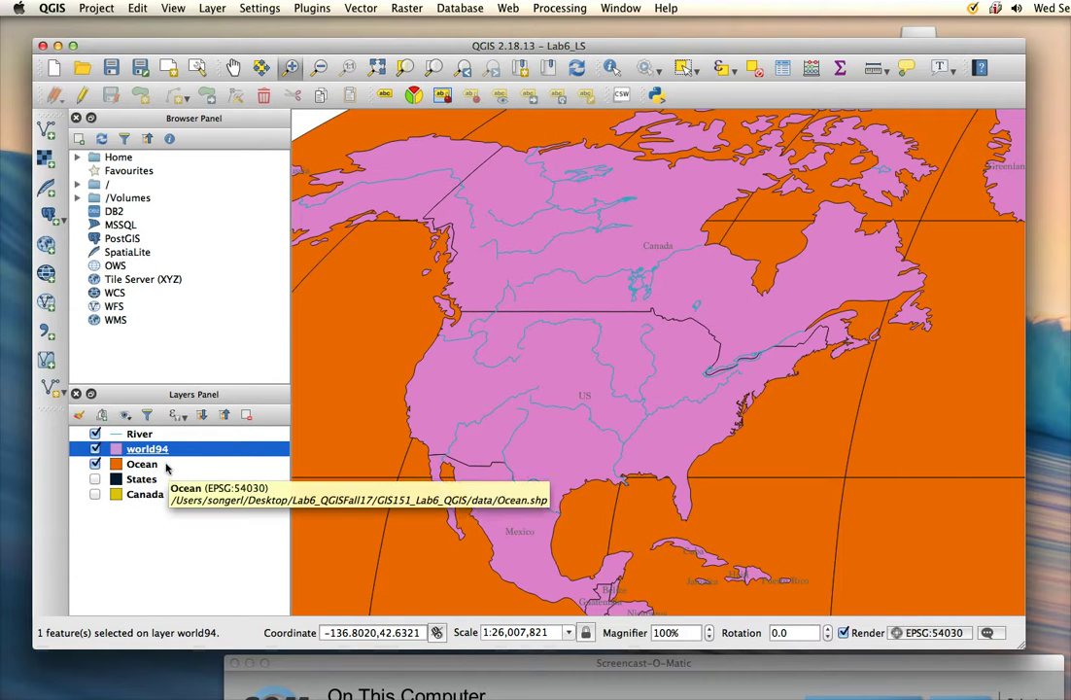
{"action": "left_click", "coordinate": [184, 511]}
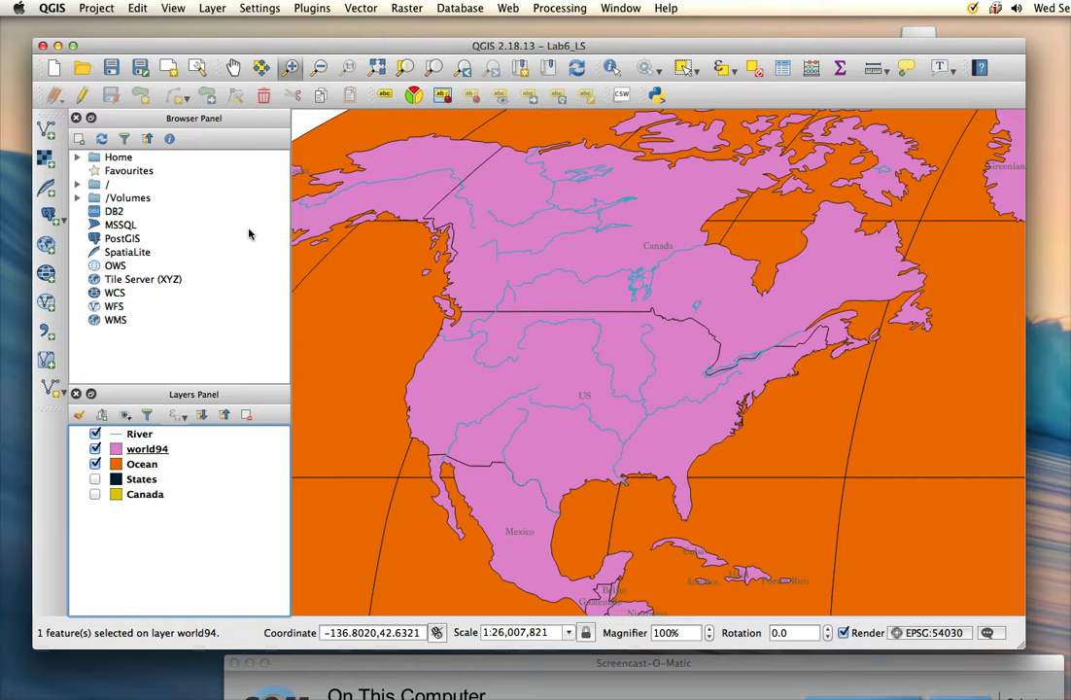
- Add city.shp from the Desktop's Lab6_QGISFall17/GIS151_Lab6_QGIS/data folder through the file browser tree and remove the city layer again
{"action": "left_click", "coordinate": [77, 159]}
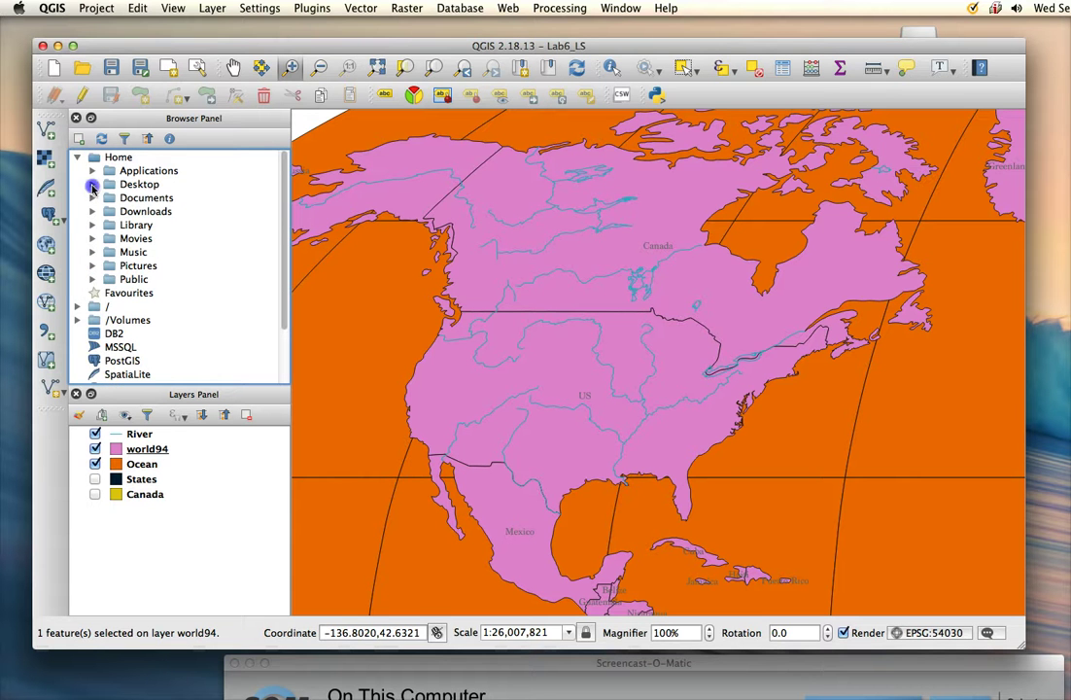
{"action": "left_click", "coordinate": [92, 184]}
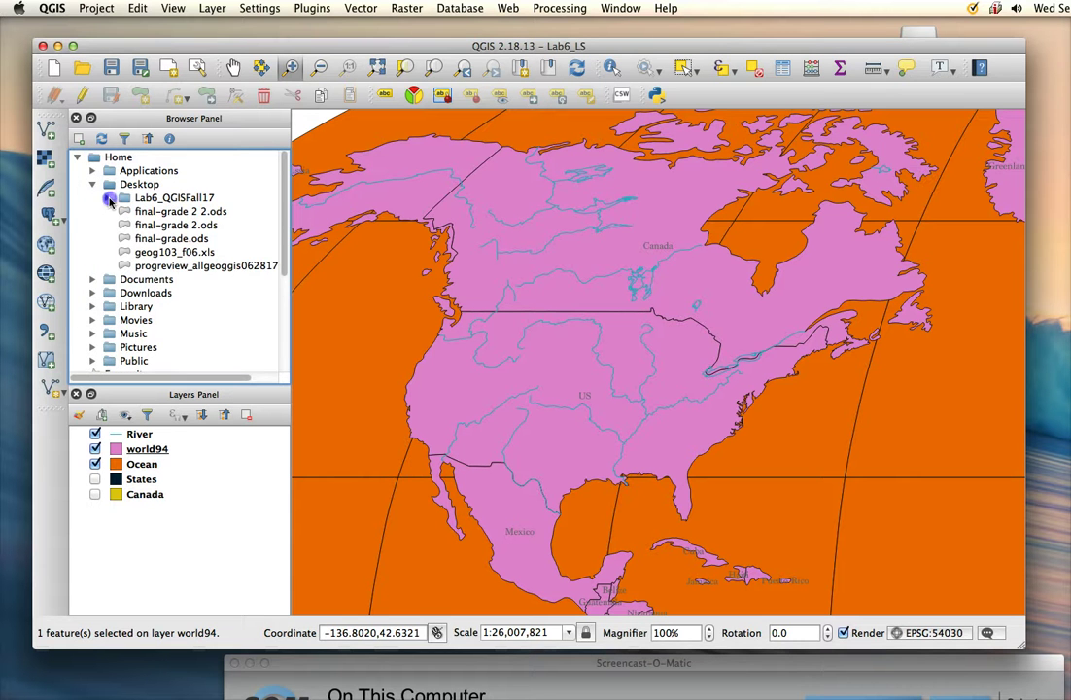
{"action": "left_click", "coordinate": [108, 198]}
{"action": "left_click", "coordinate": [123, 212]}
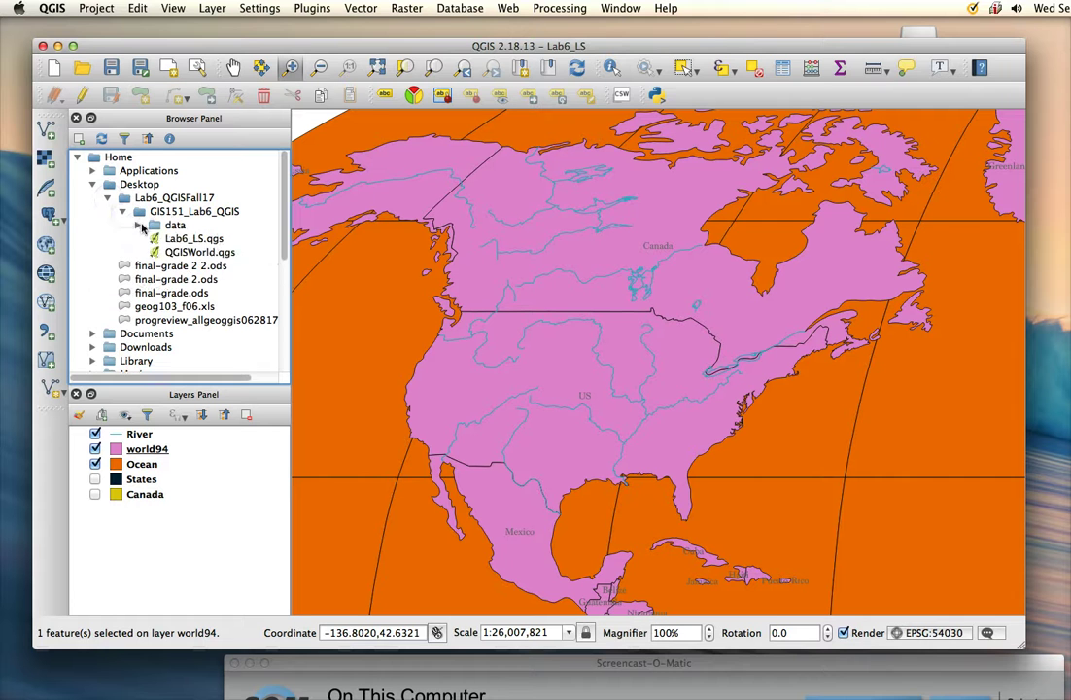
{"action": "left_click", "coordinate": [138, 225]}
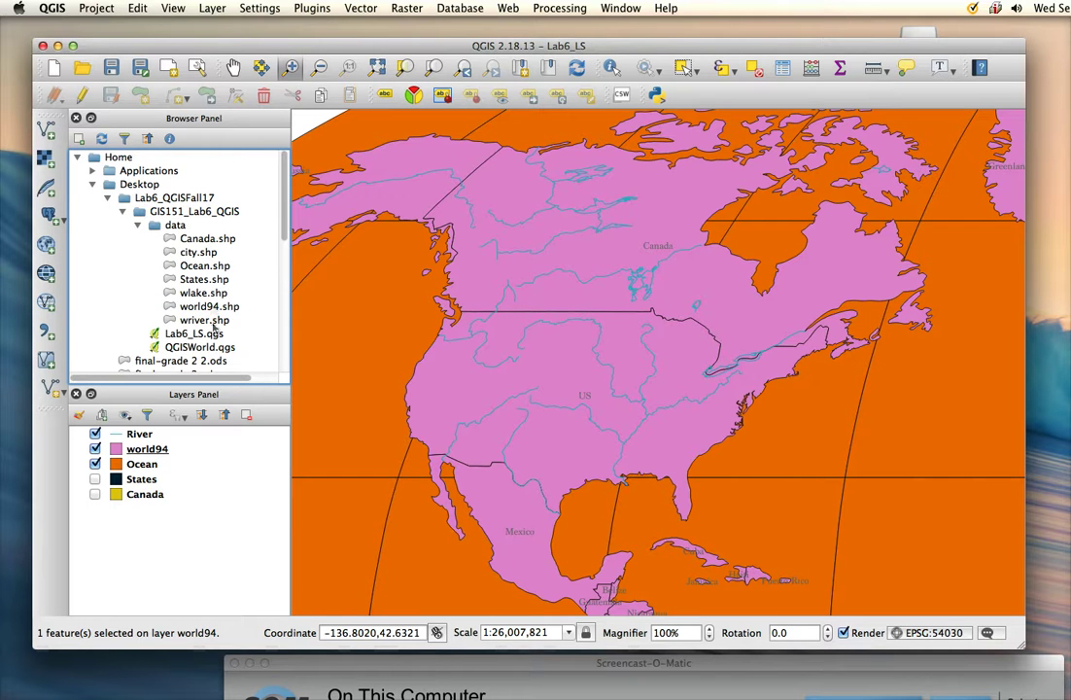
{"action": "double_click", "coordinate": [190, 254]}
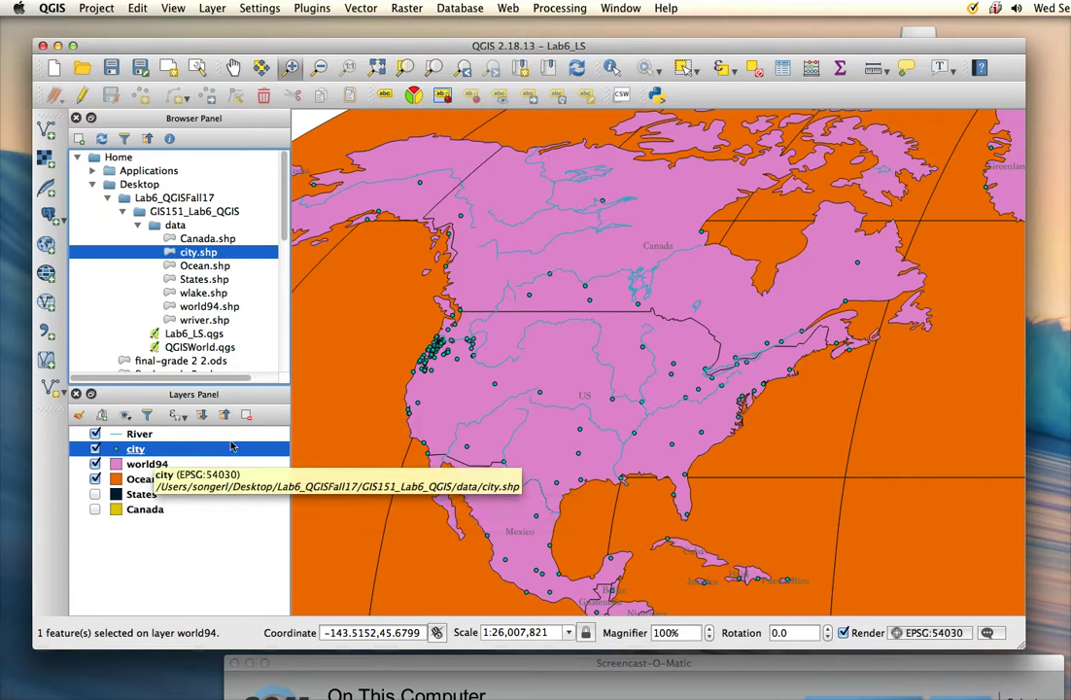
{"action": "left_click", "coordinate": [247, 418]}
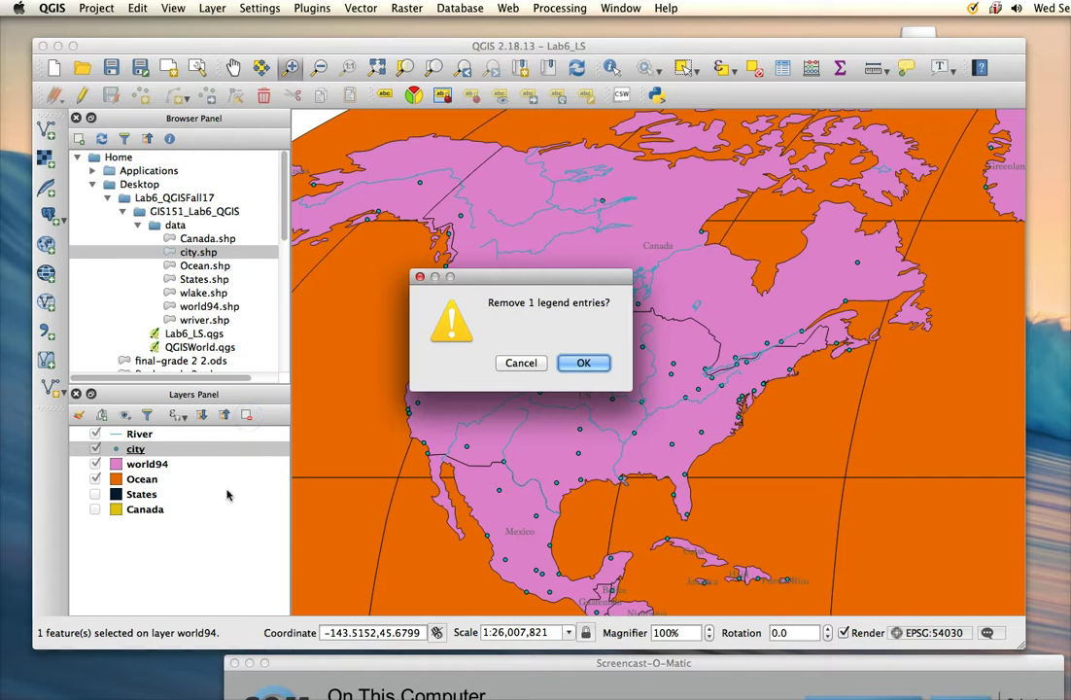
{"action": "left_click", "coordinate": [583, 363]}
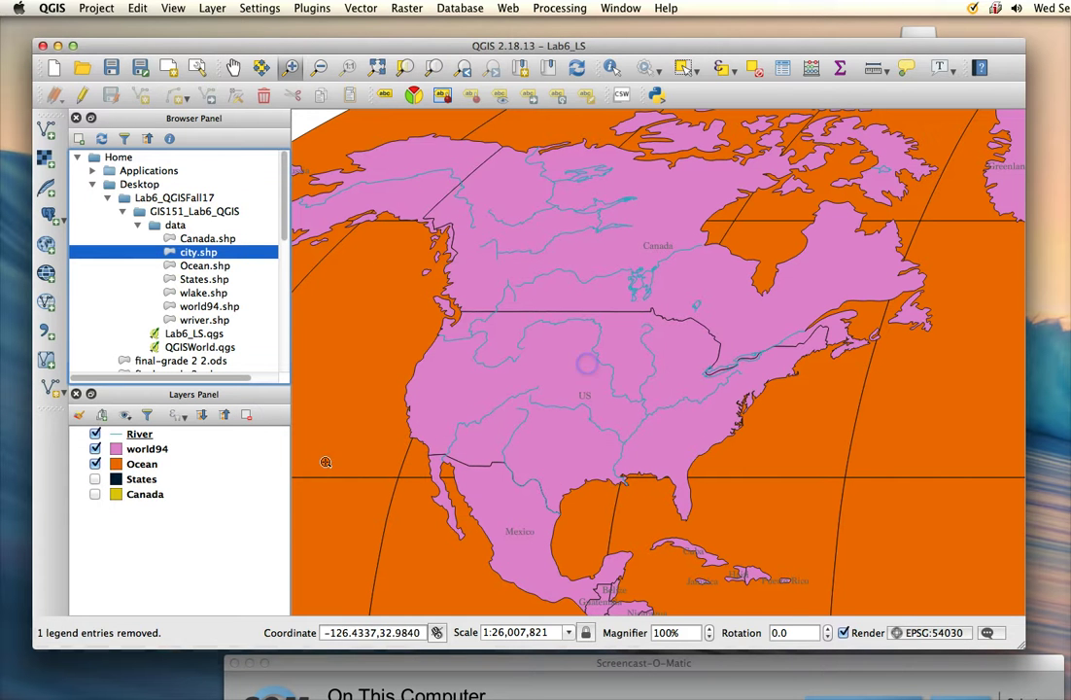
- Add city.shp from the lab's data folder to the project as a vector layer using a file source
{"action": "left_click", "coordinate": [50, 135]}
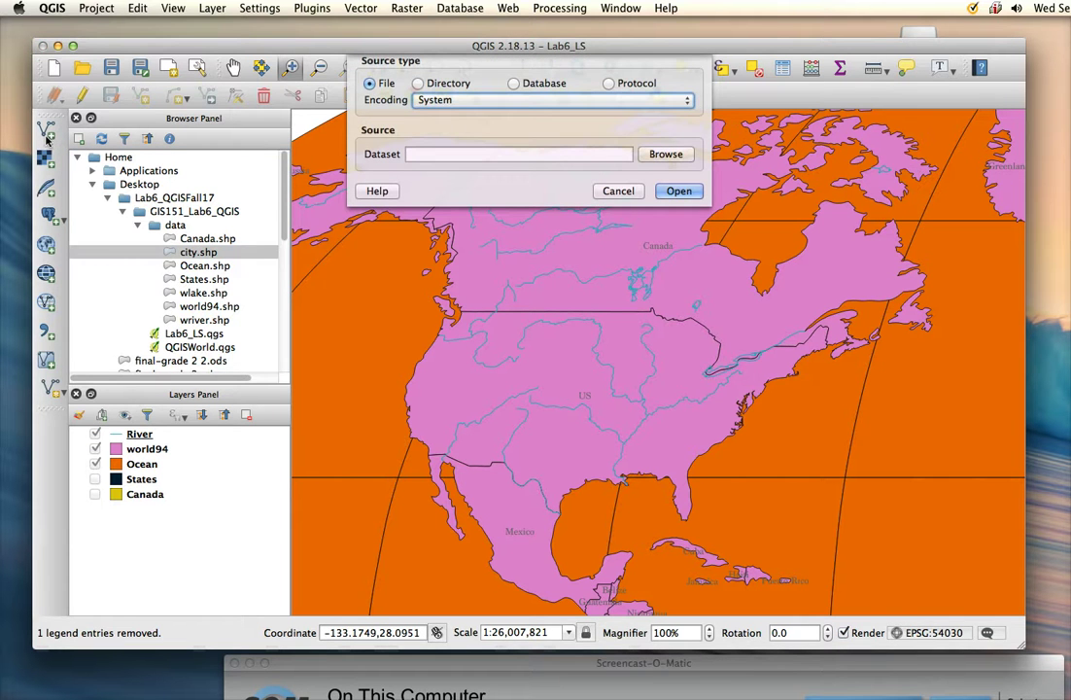
{"action": "left_click", "coordinate": [666, 154]}
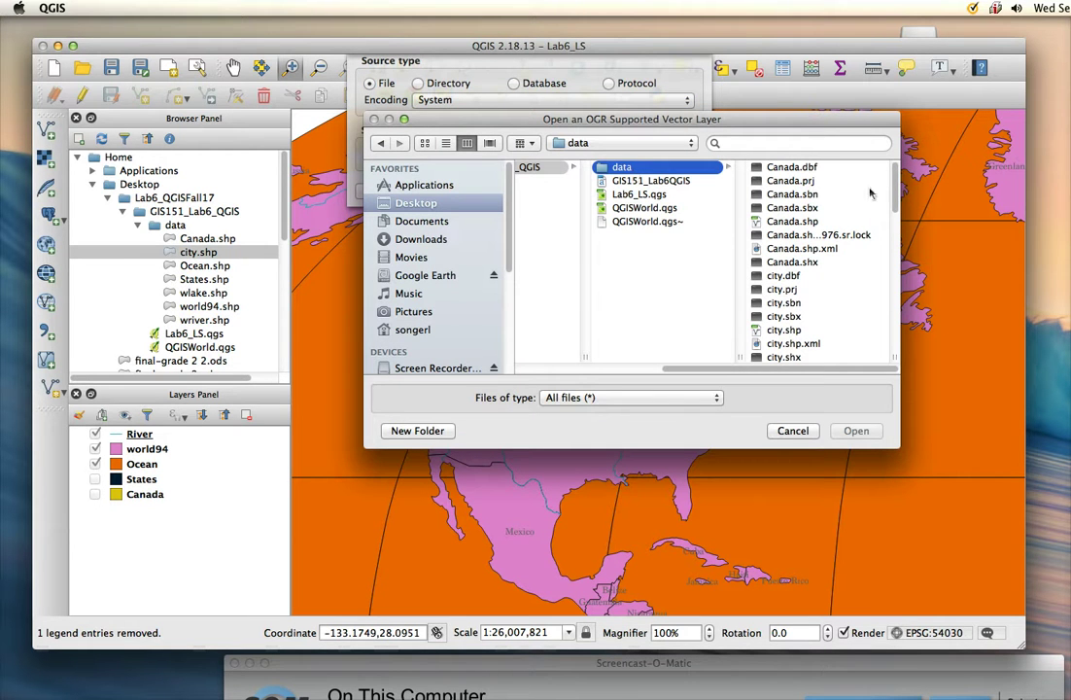
{"action": "left_click_drag", "start_coordinate": [893, 194], "coordinate": [893, 220]}
{"action": "left_click", "coordinate": [783, 235]}
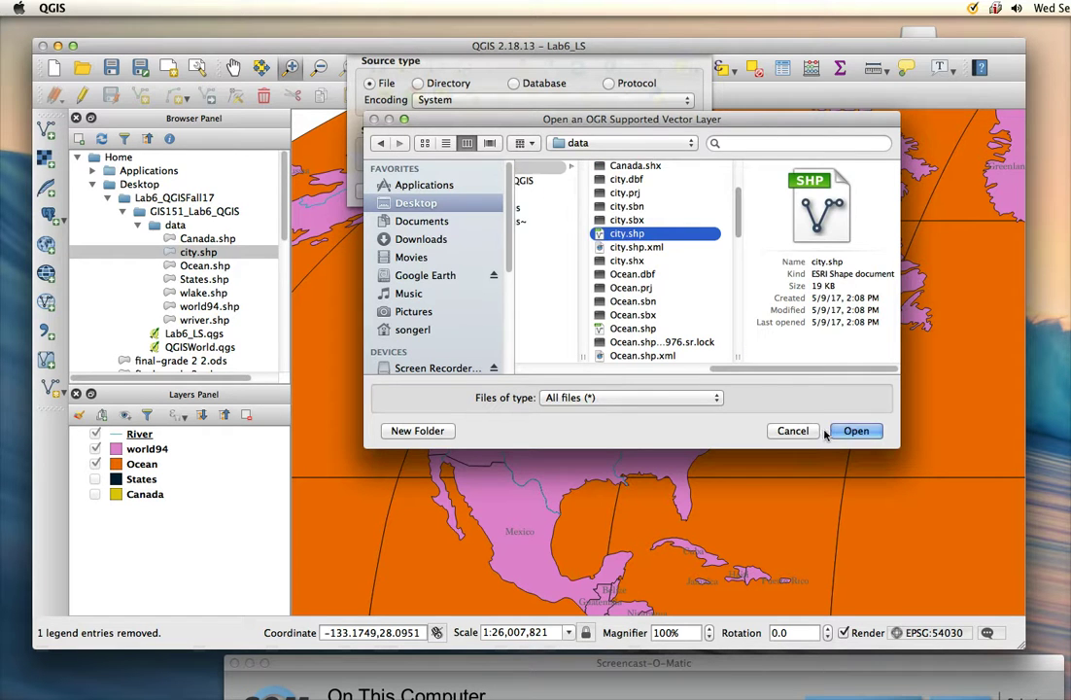
{"action": "left_click", "coordinate": [843, 431]}
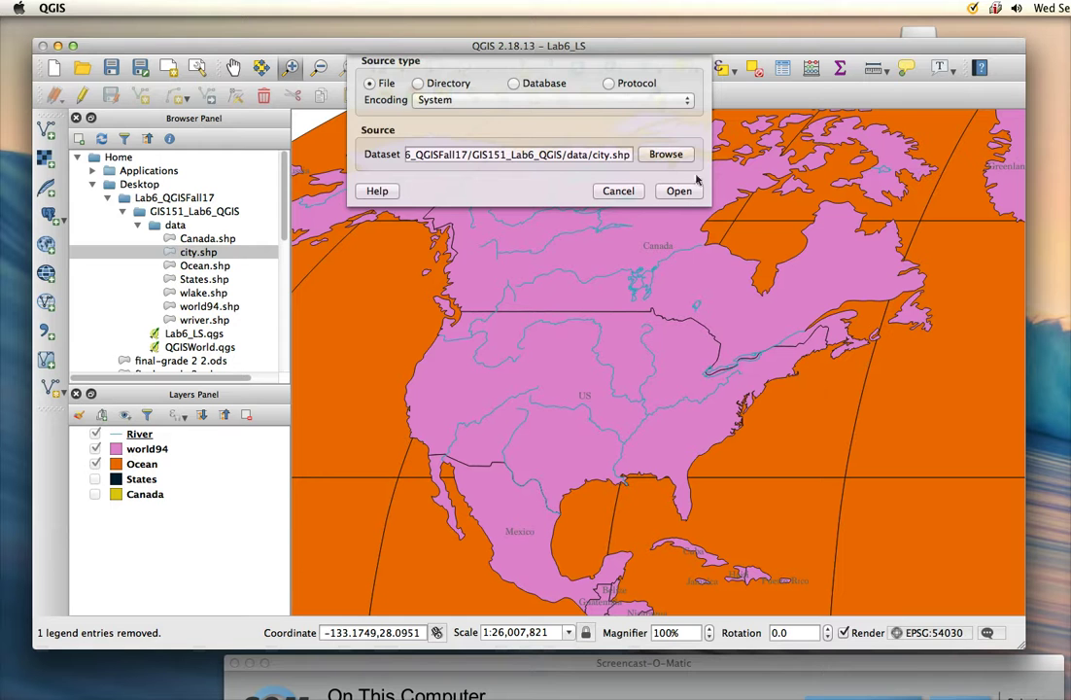
{"action": "left_click", "coordinate": [692, 187]}
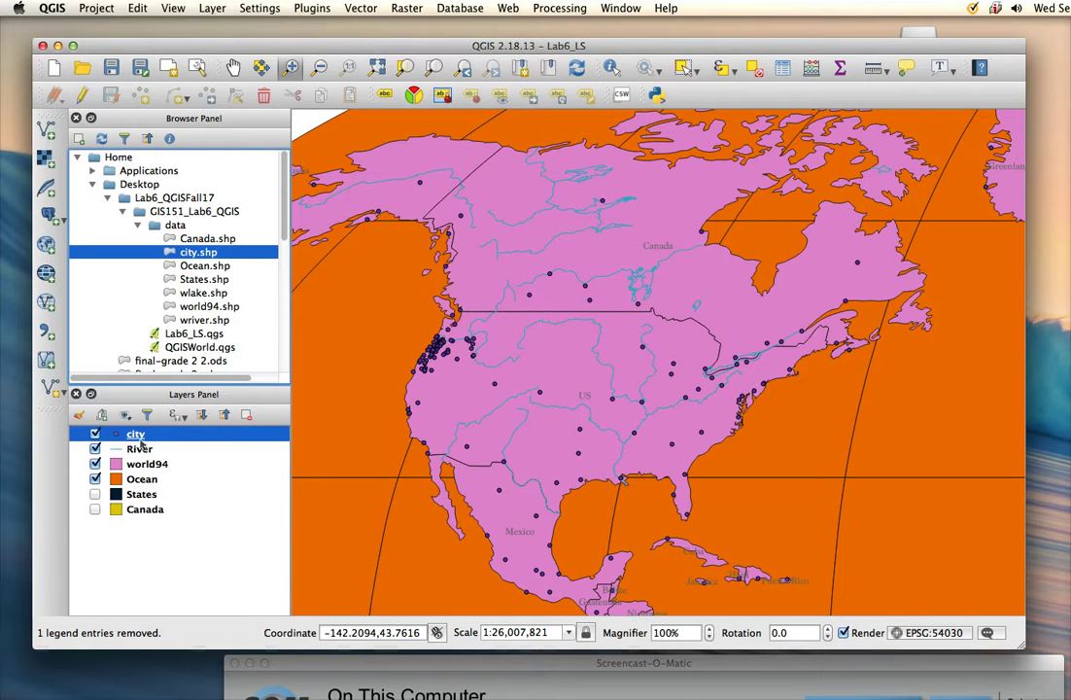
- Rename the city layer as City in its general layer properties and accept the change
{"action": "left_click", "coordinate": [139, 437]}
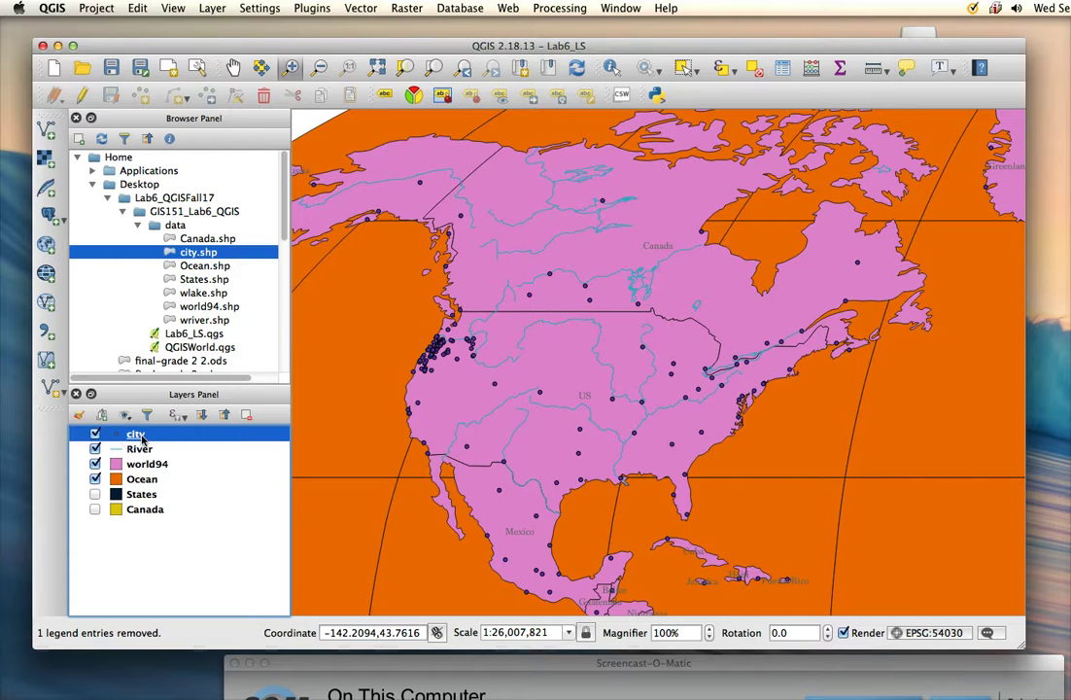
{"action": "double_click", "coordinate": [136, 435]}
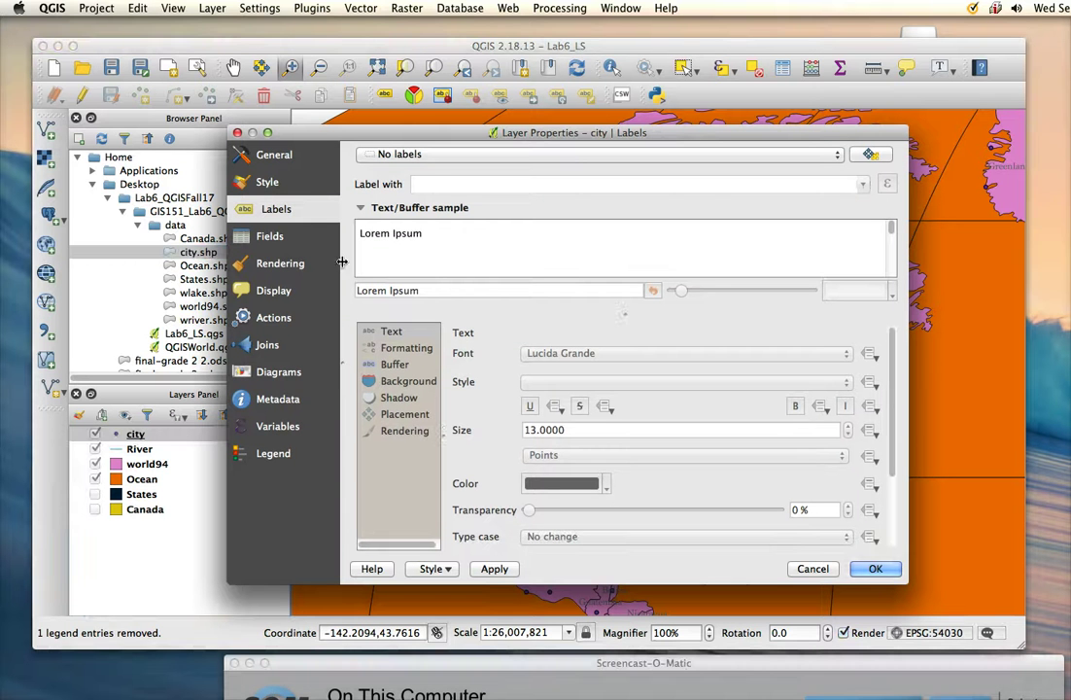
{"action": "left_click", "coordinate": [277, 155]}
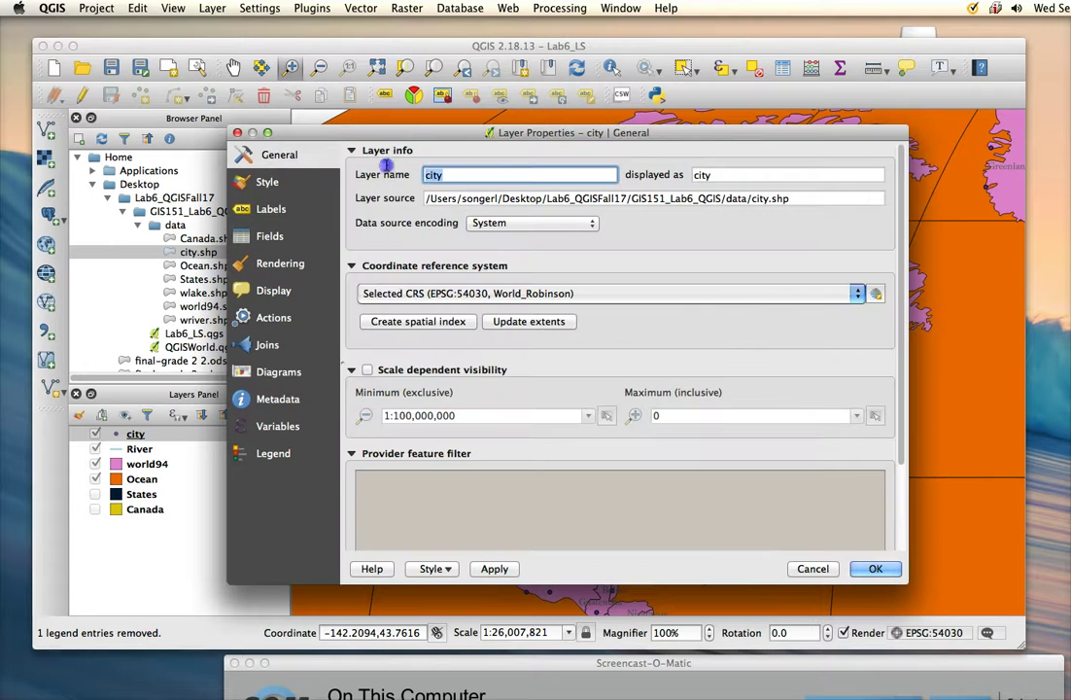
{"action": "type", "text": "City"}
{"action": "left_click", "coordinate": [875, 568]}
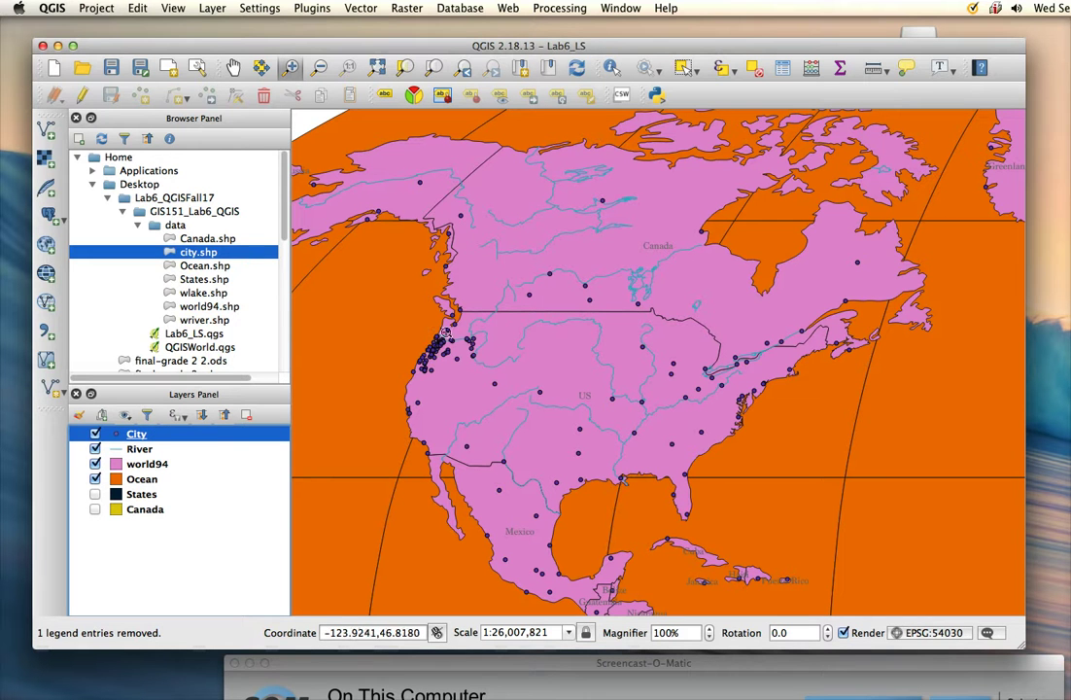
- Select the world94 layer, examine the coordinate readout and zoom the map out to its full extent
{"action": "left_click", "coordinate": [177, 466]}
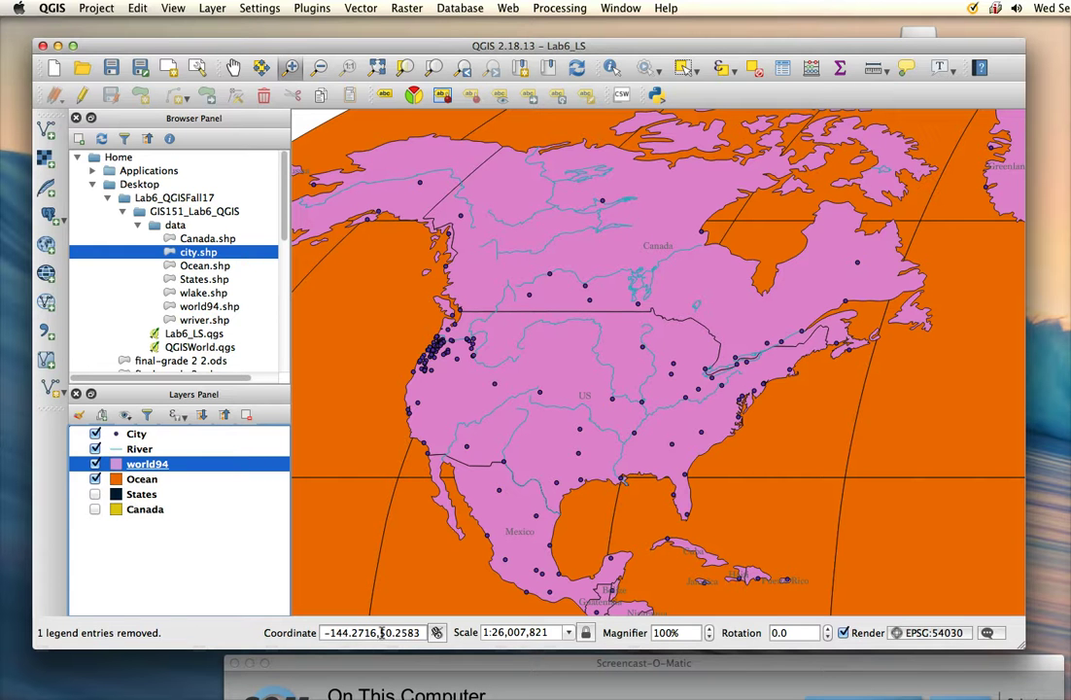
{"action": "left_click_drag", "start_coordinate": [424, 632], "coordinate": [301, 633]}
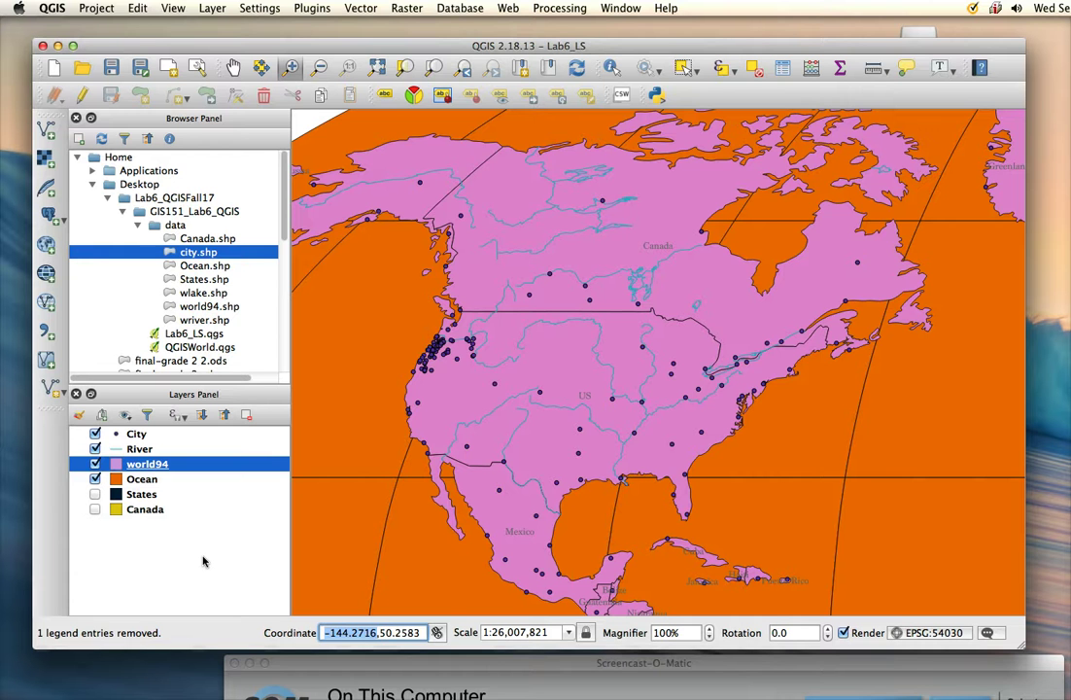
{"action": "left_click", "coordinate": [377, 68]}
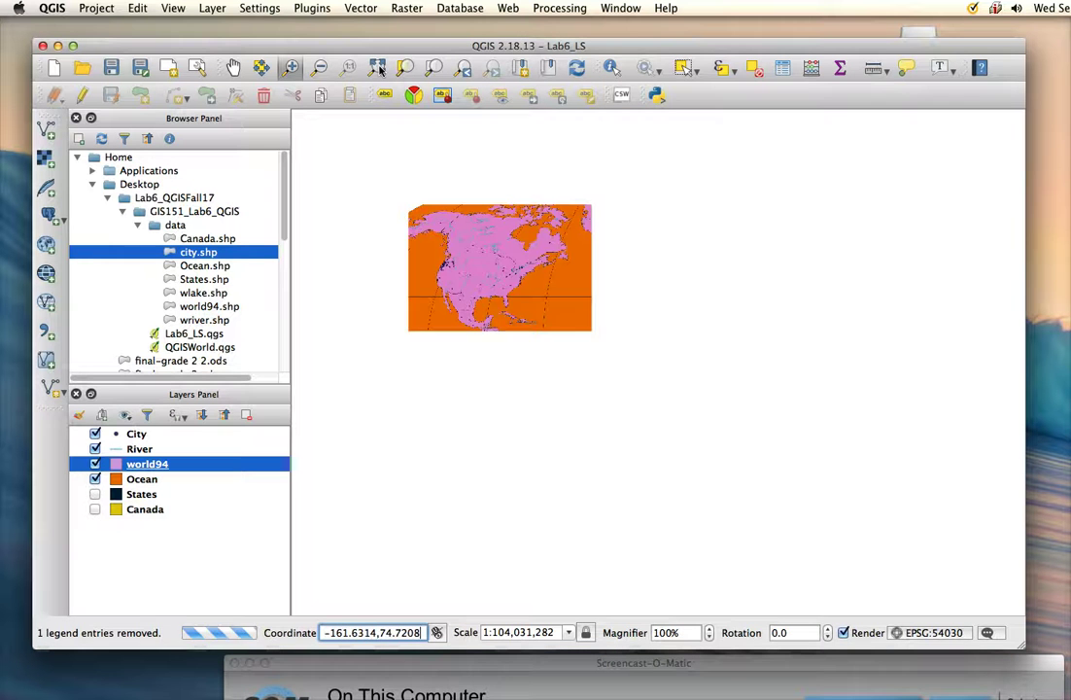